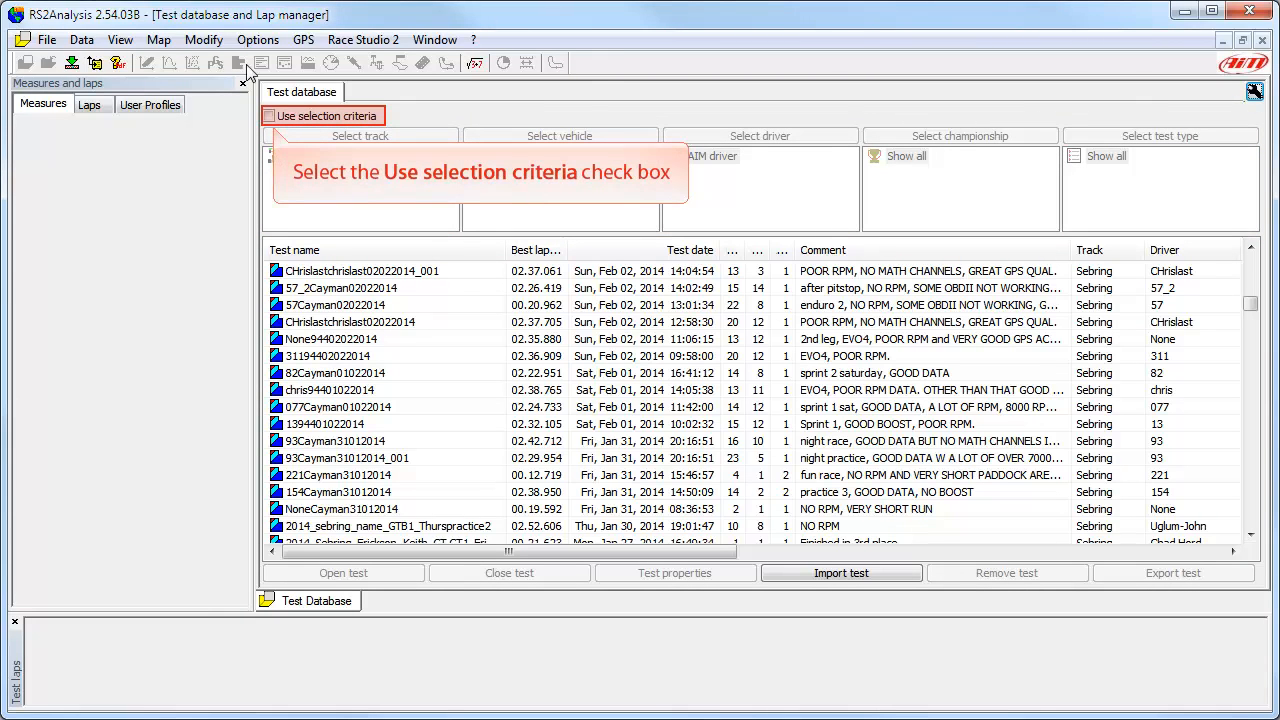
# Step: Enable the selection criteria for the test database and confirm Watkins Glen as the track filter
pyautogui.click(268, 116)
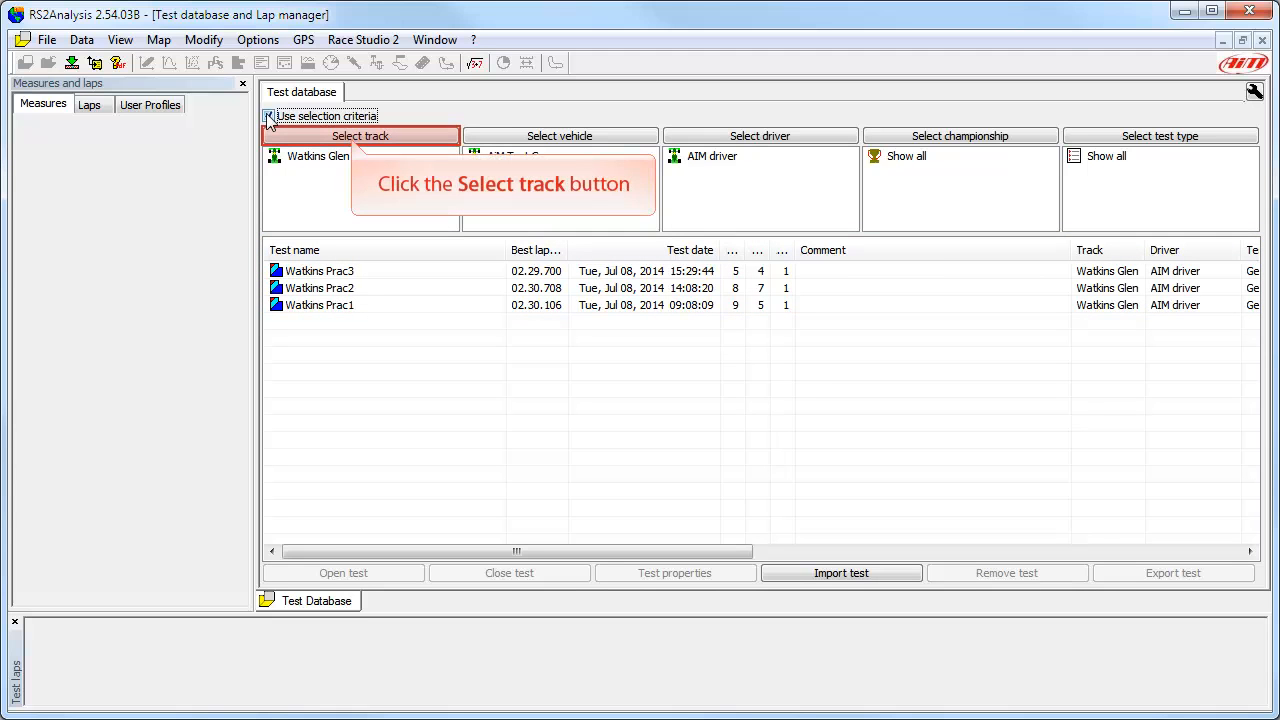
pyautogui.click(352, 140)
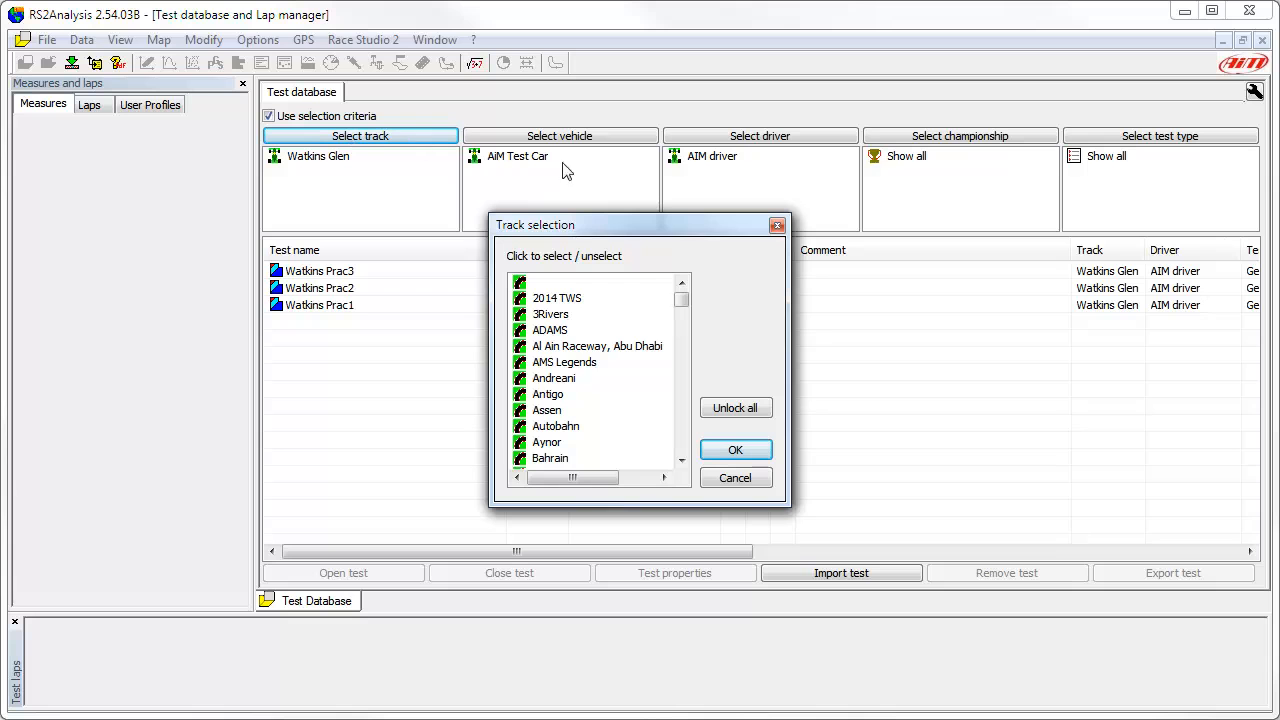
pyautogui.moveTo(681, 297); pyautogui.dragTo(697, 460)
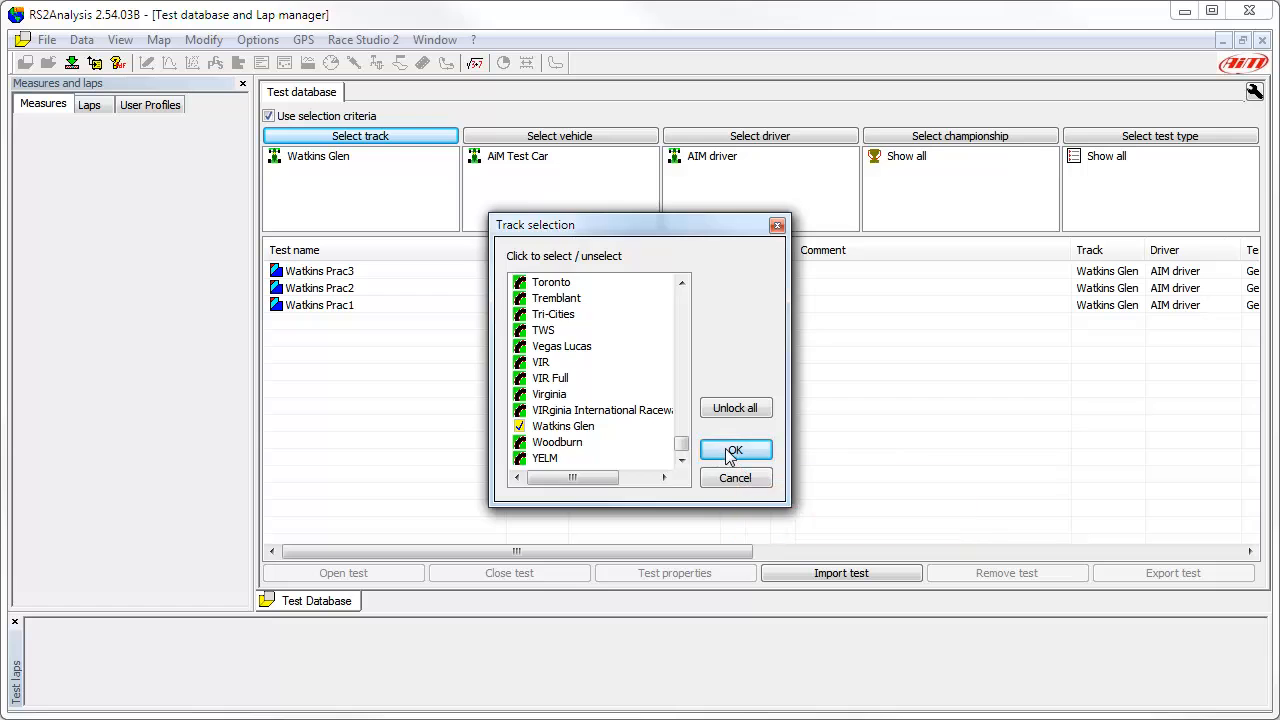
pyautogui.click(733, 451)
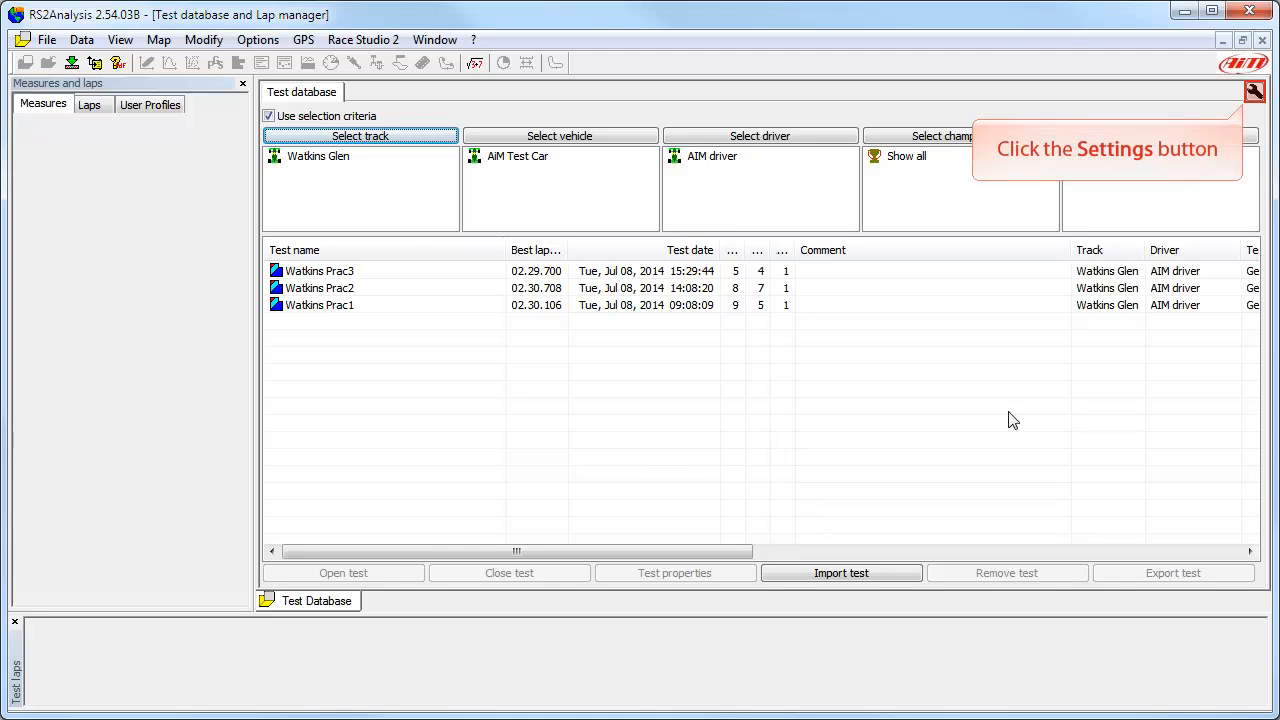
# Step: Set the lap view to automatically disable all laps not coming from a lap marker
pyautogui.click(1254, 92)
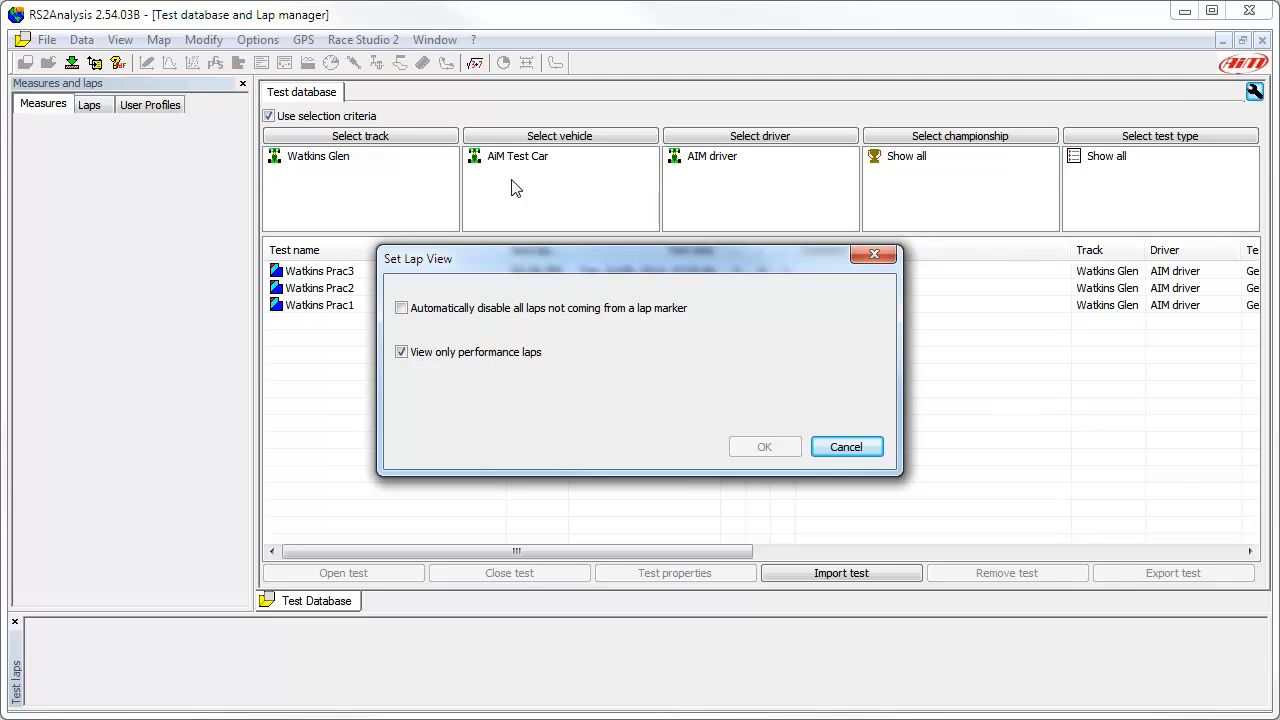
pyautogui.click(401, 309)
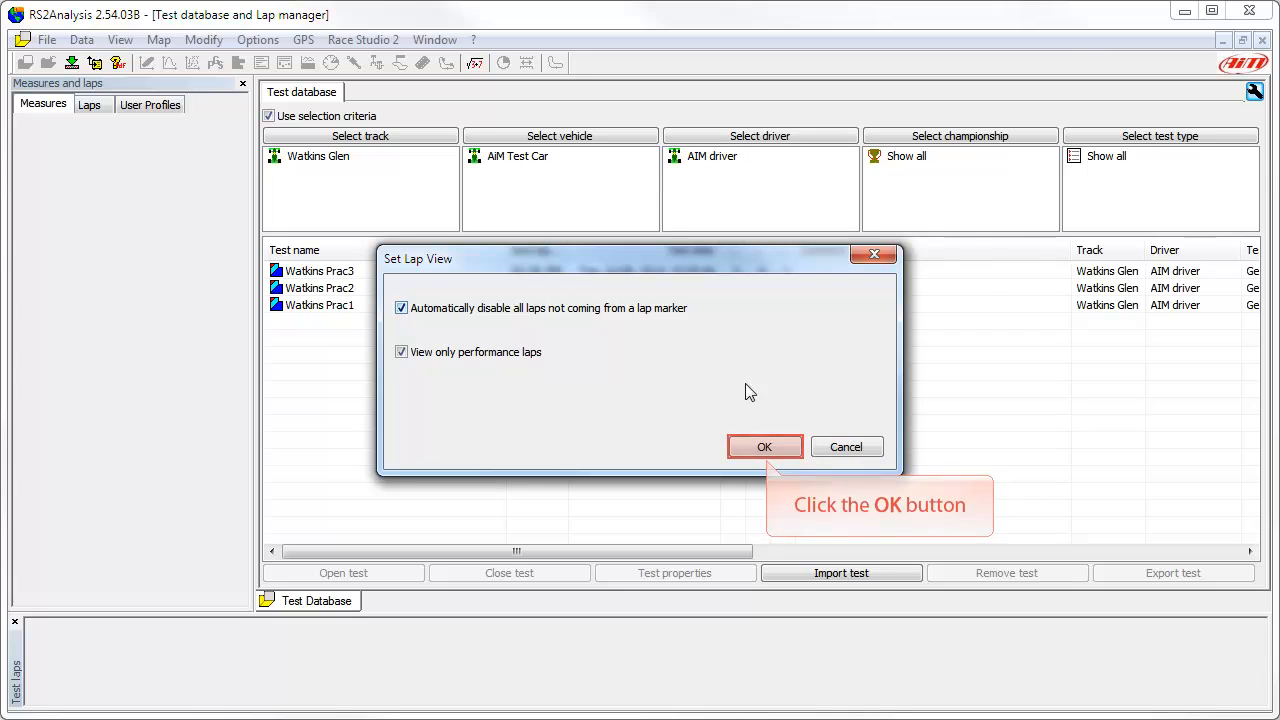
pyautogui.click(771, 450)
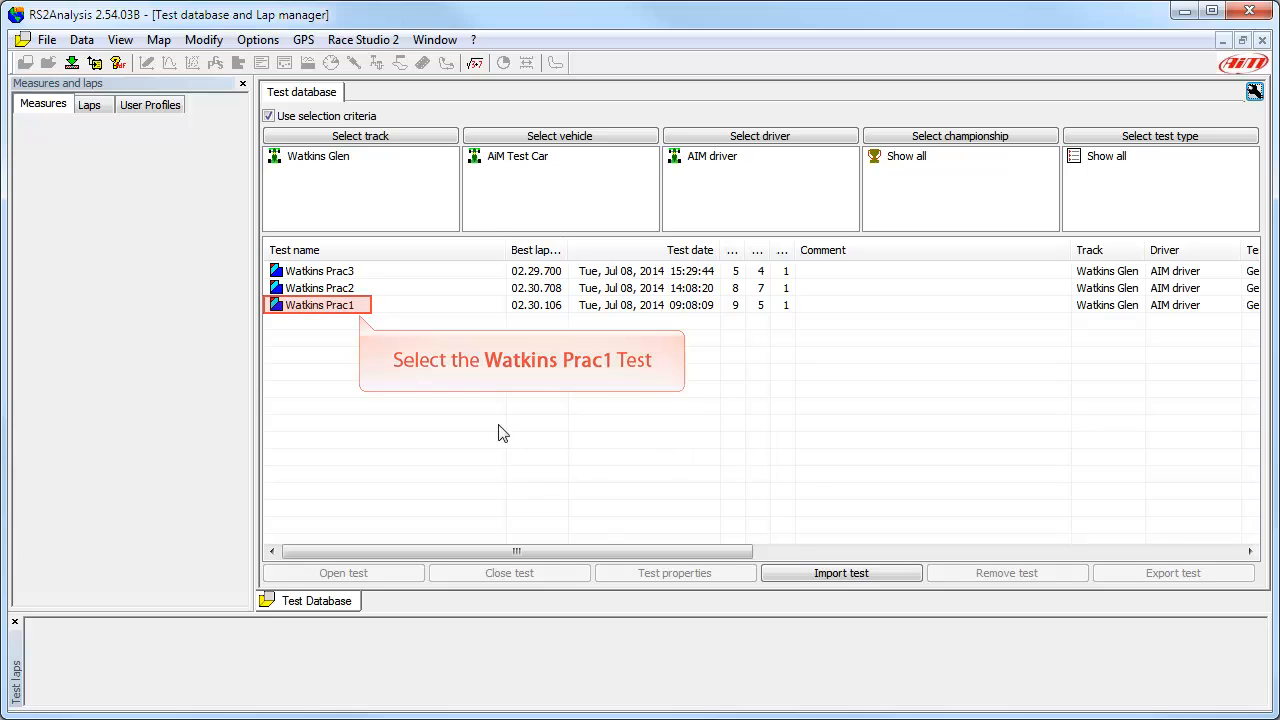
# Step: Open the Watkins Prac1 test from the filtered test list
pyautogui.click(357, 306)
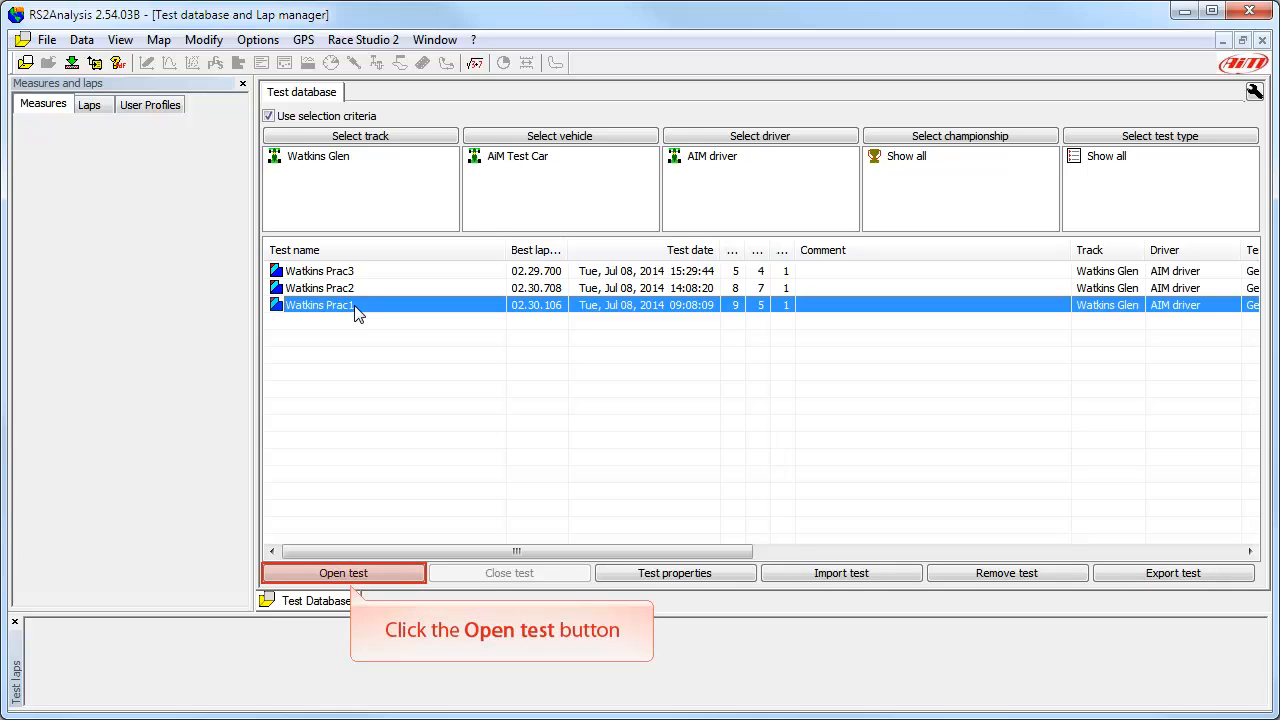
pyautogui.click(350, 570)
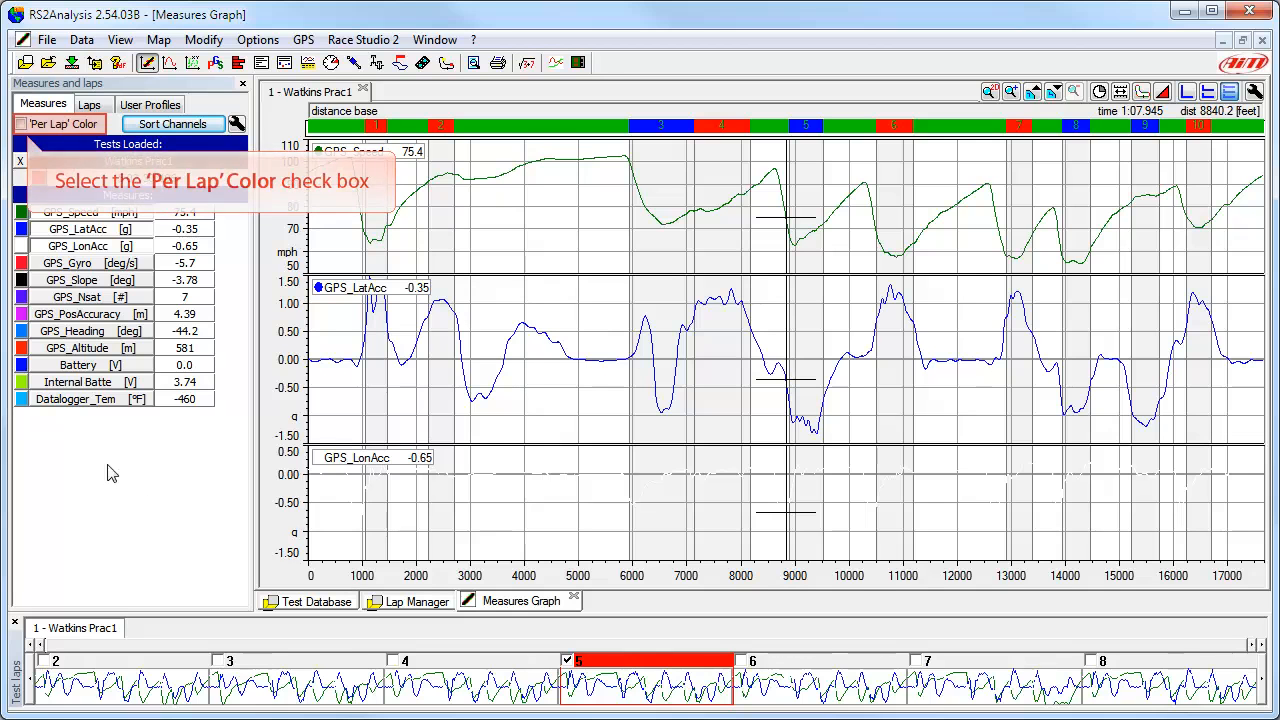
# Step: Try 'Per Lap' colouring on the measures graph and return to per-channel colours
pyautogui.click(21, 124)
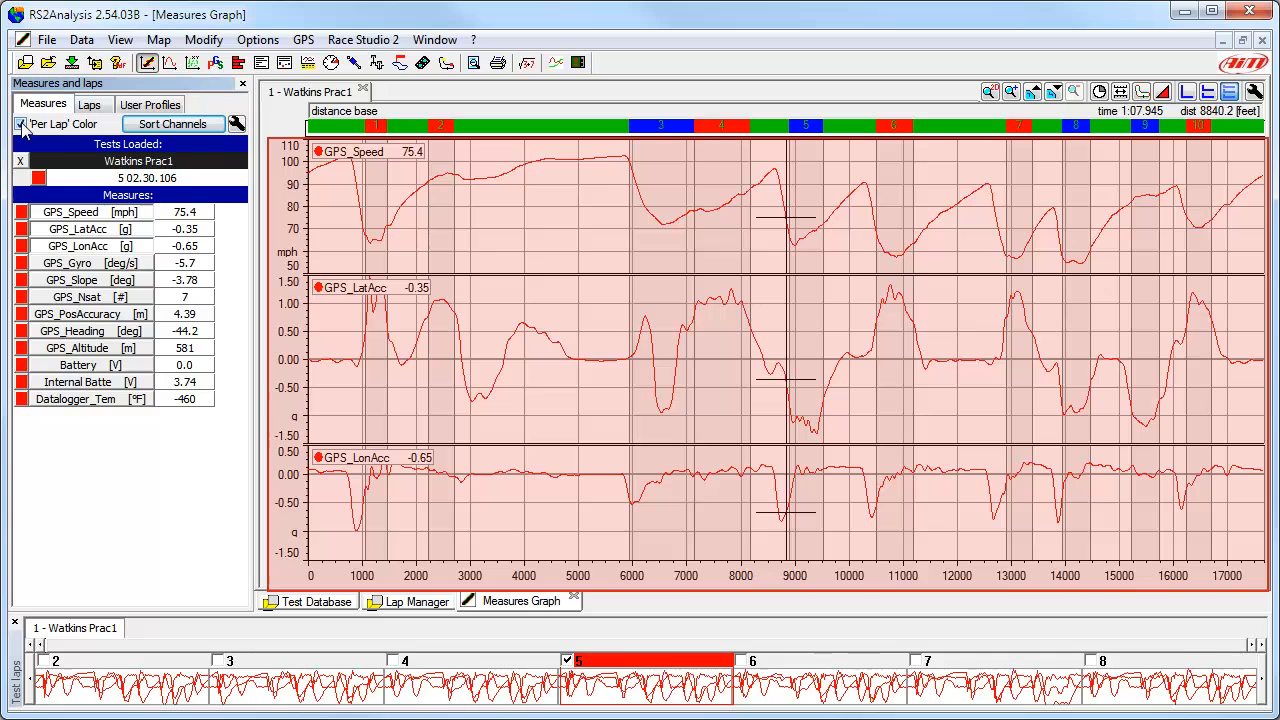
pyautogui.click(21, 125)
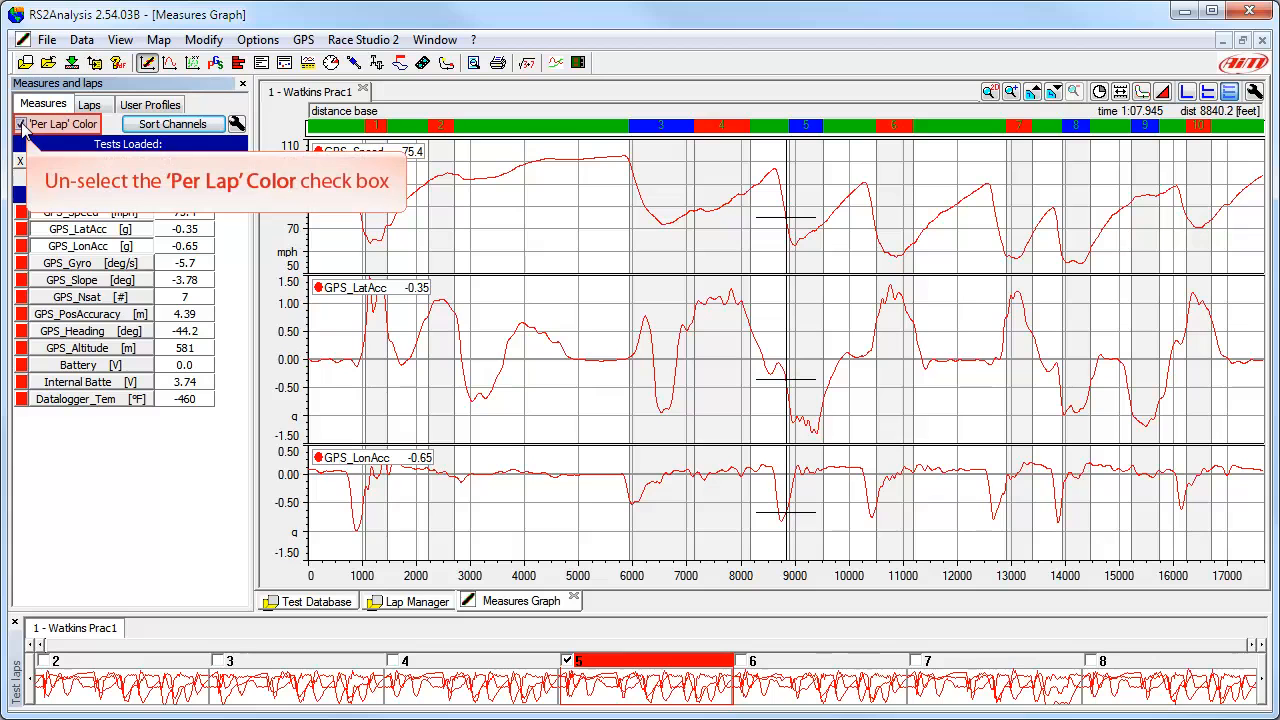
pyautogui.click(21, 126)
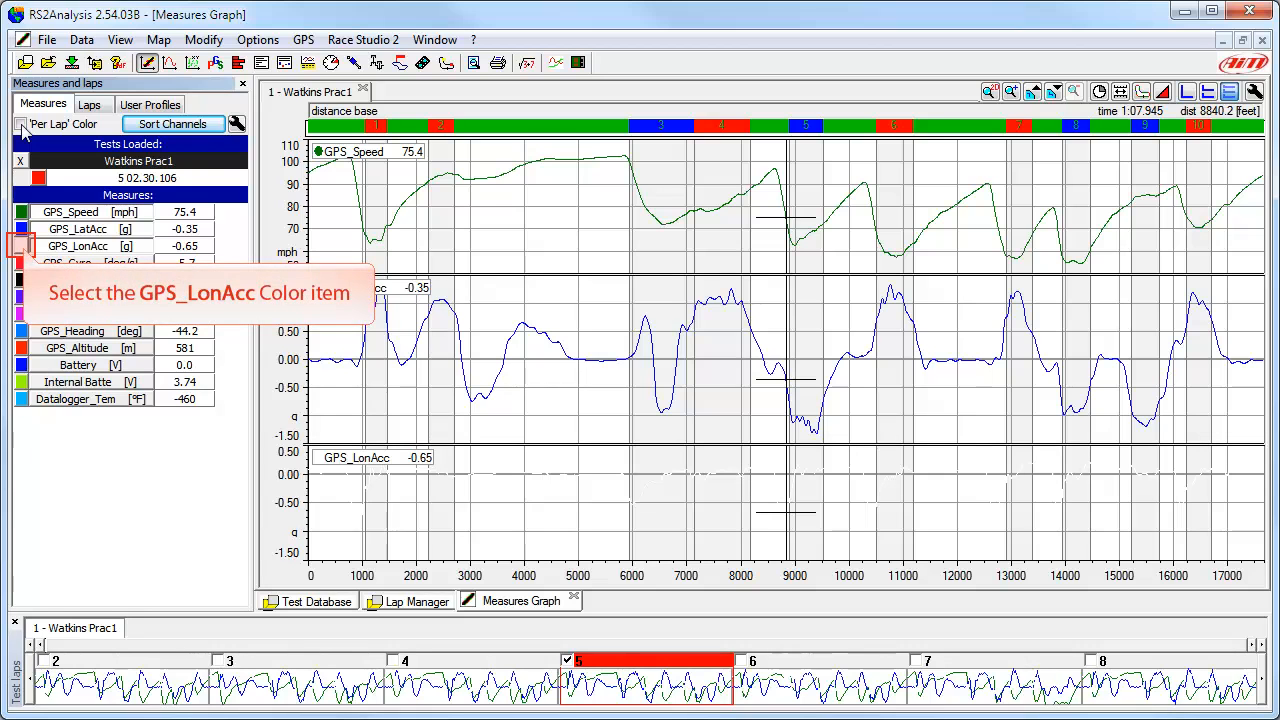
# Step: Change the GPS_LonAcc channel colour to black
pyautogui.click(22, 247)
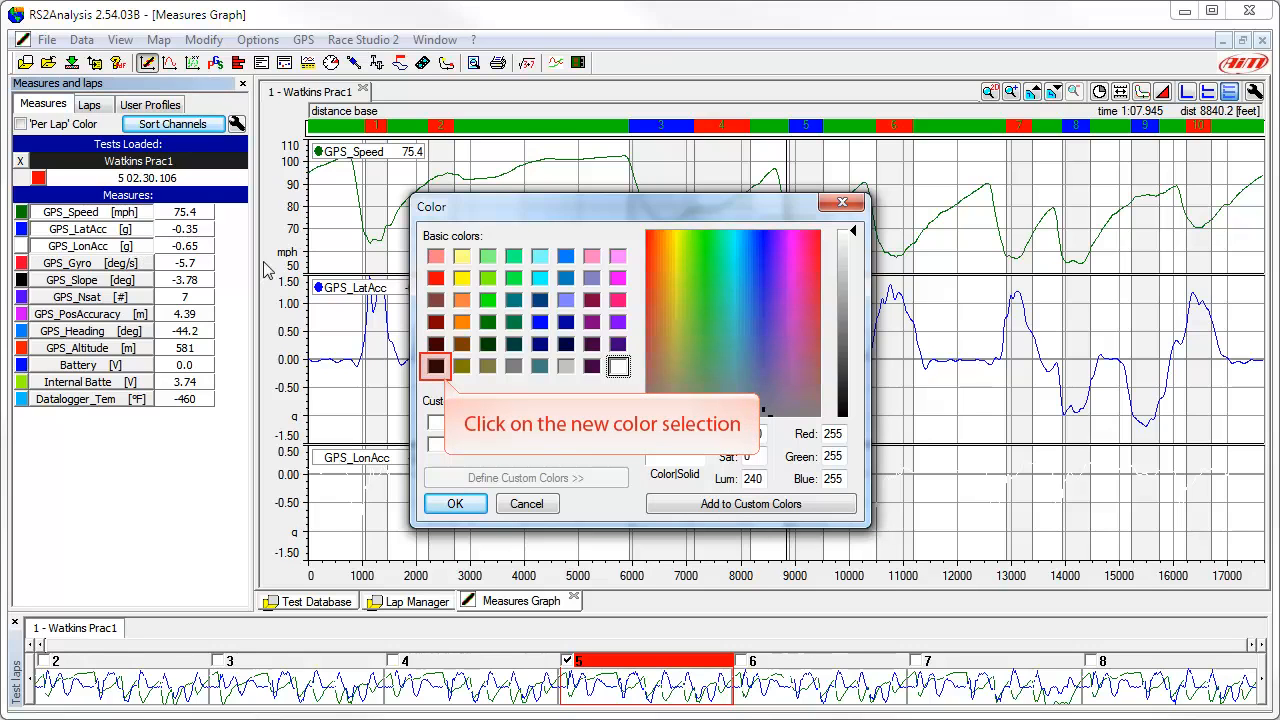
pyautogui.click(436, 366)
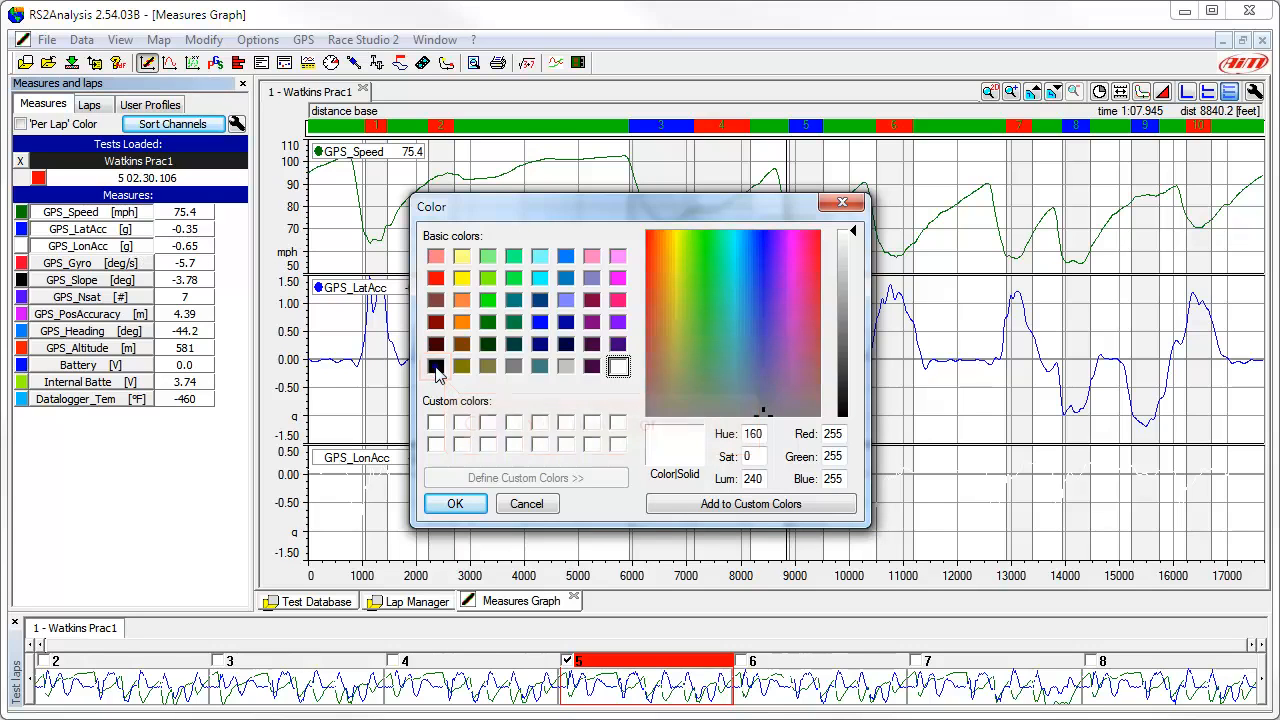
pyautogui.click(455, 503)
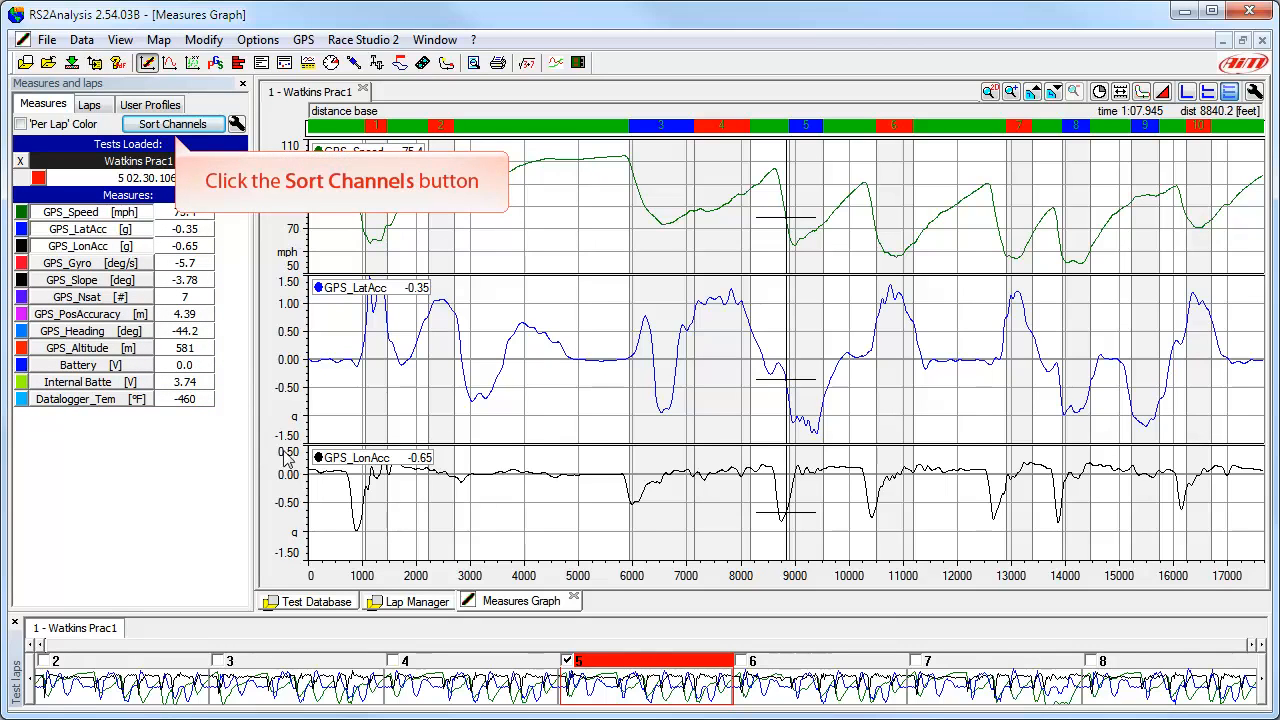
# Step: Review the channel order options and leave them without changing the arrangement
pyautogui.click(174, 126)
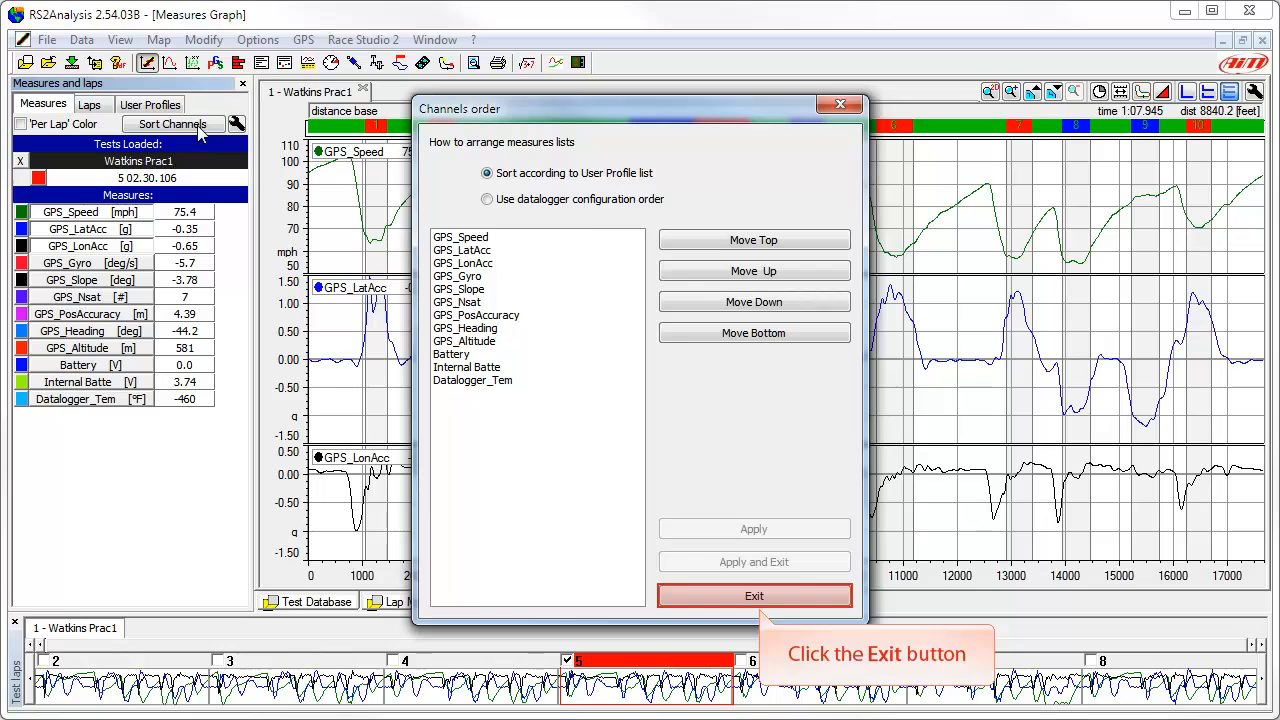
pyautogui.click(755, 597)
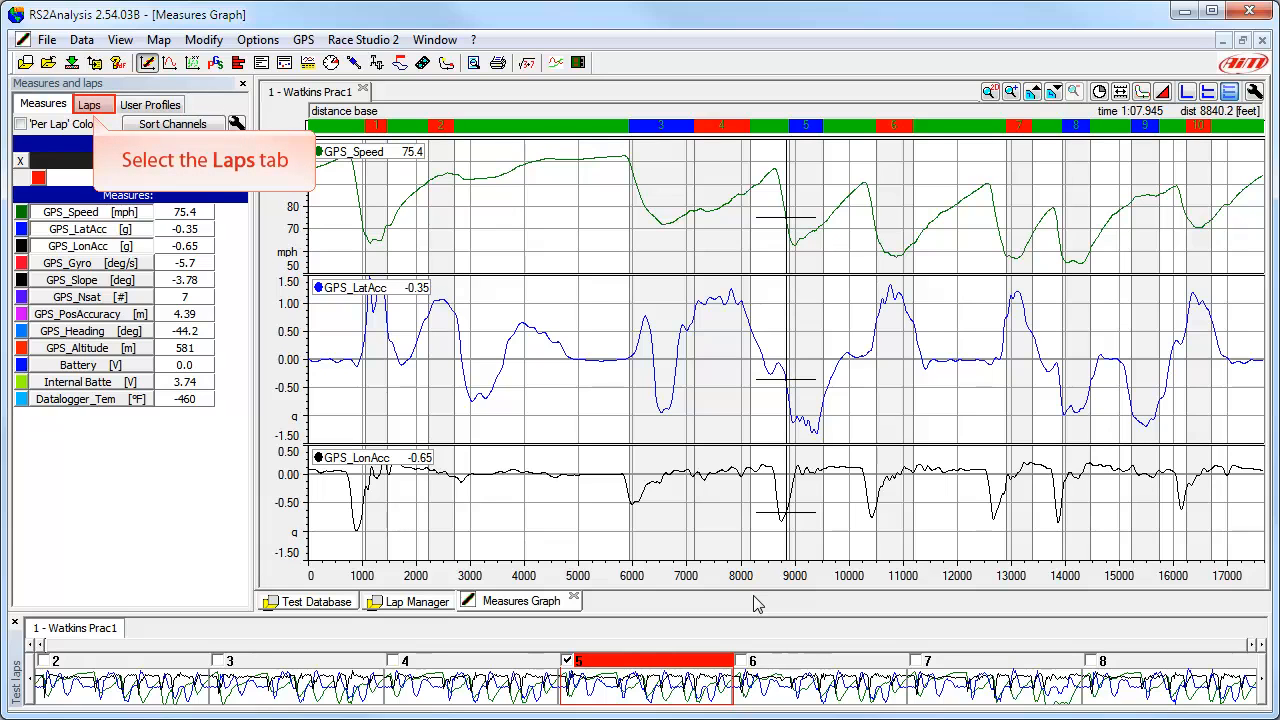
# Step: Look through the lap list and the available user profiles, and return to the measures list
pyautogui.click(92, 106)
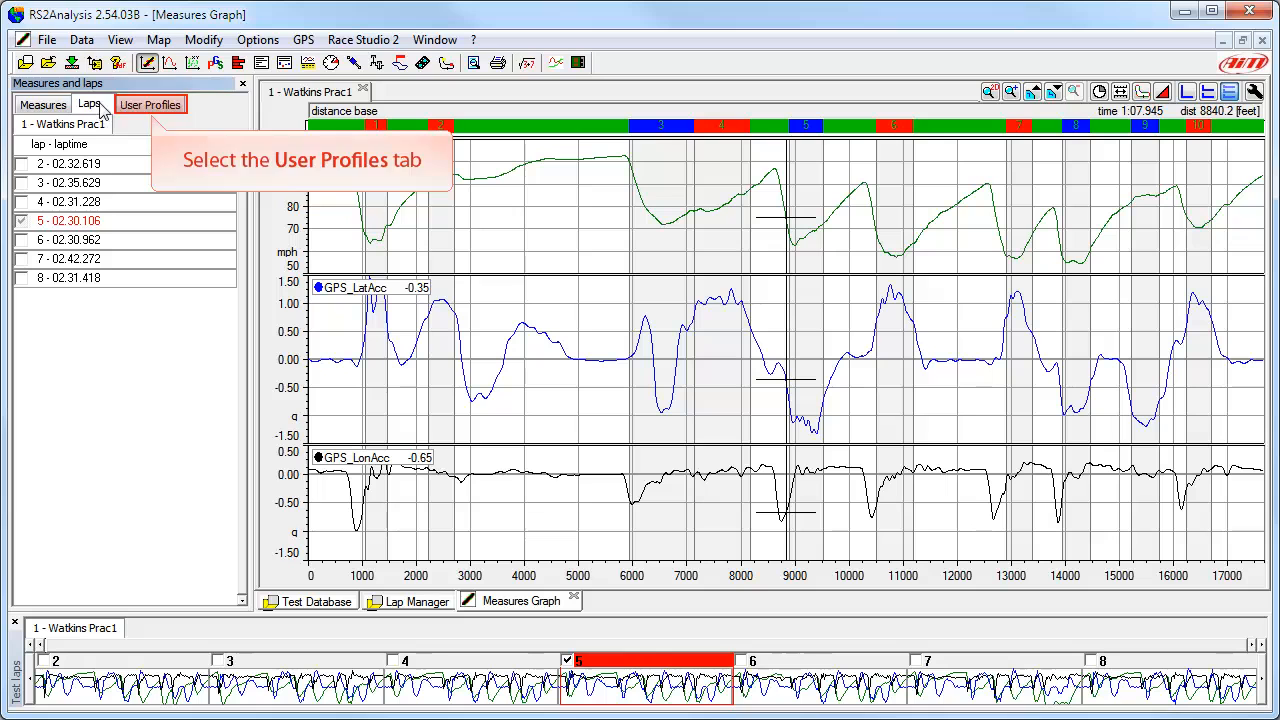
pyautogui.click(152, 106)
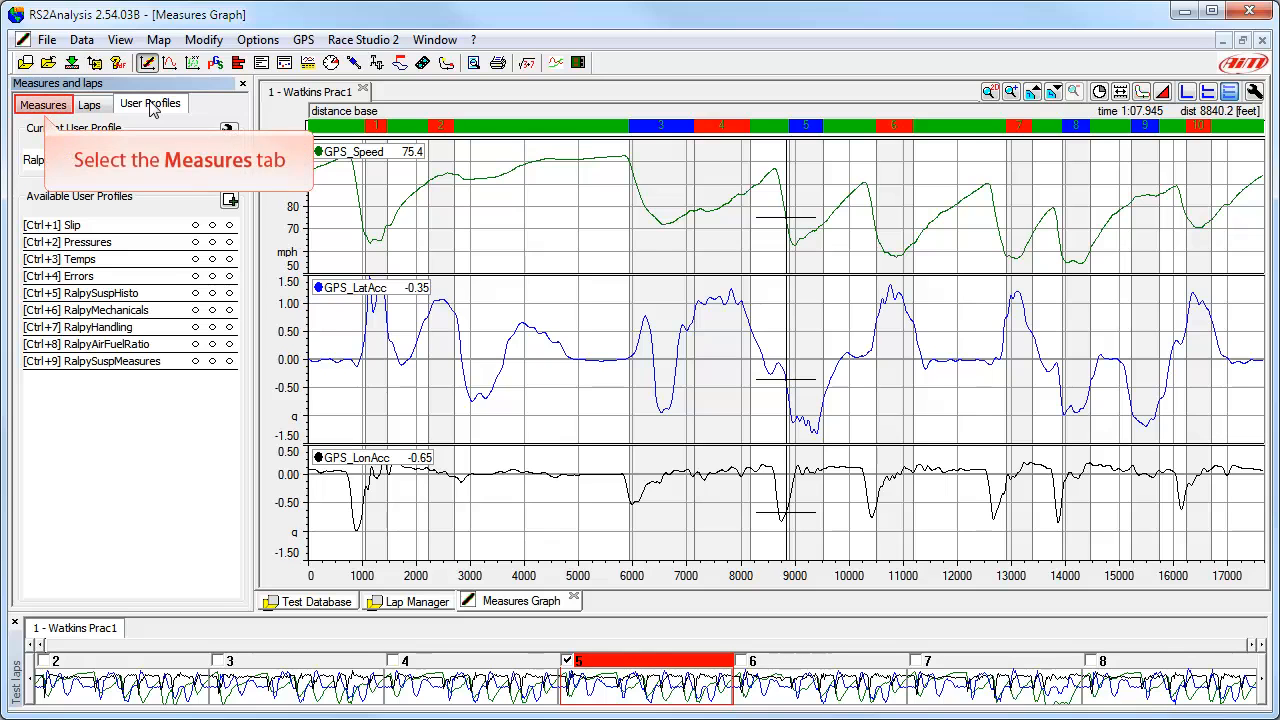
pyautogui.click(44, 102)
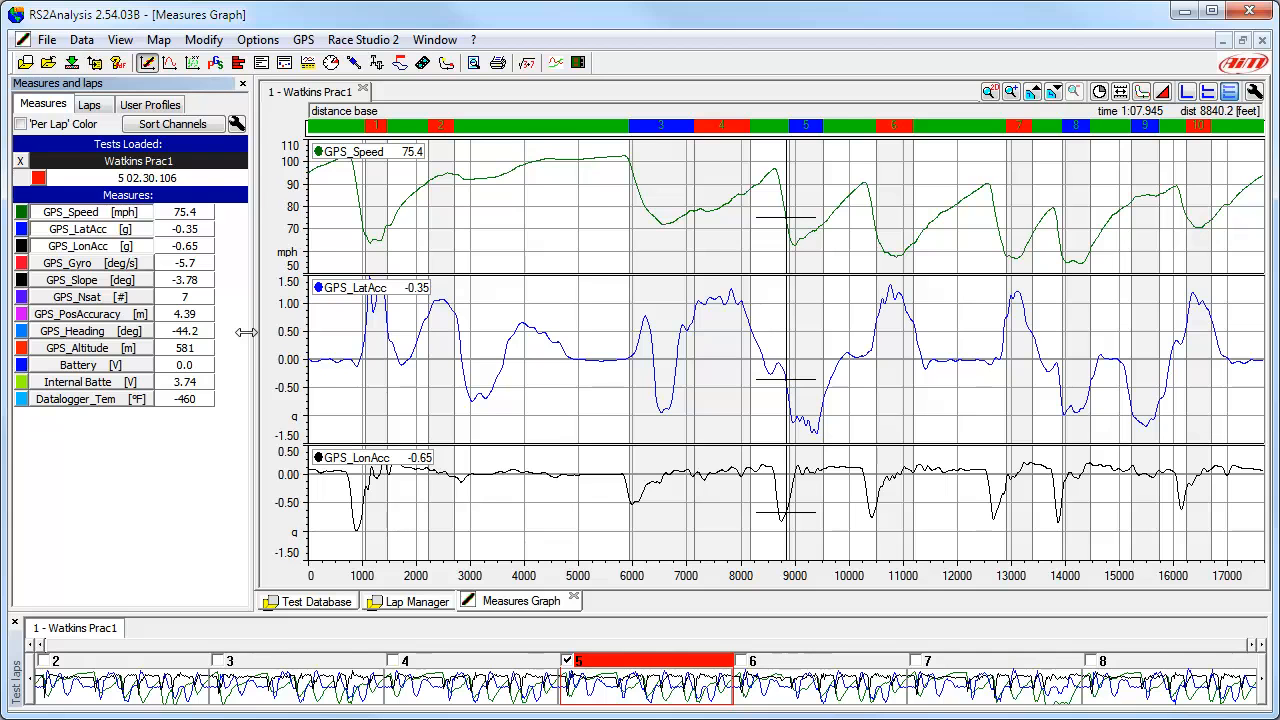
# Step: Narrow the Measures and laps pane slightly to give the graphs more width
pyautogui.moveTo(245, 332); pyautogui.dragTo(233, 341)
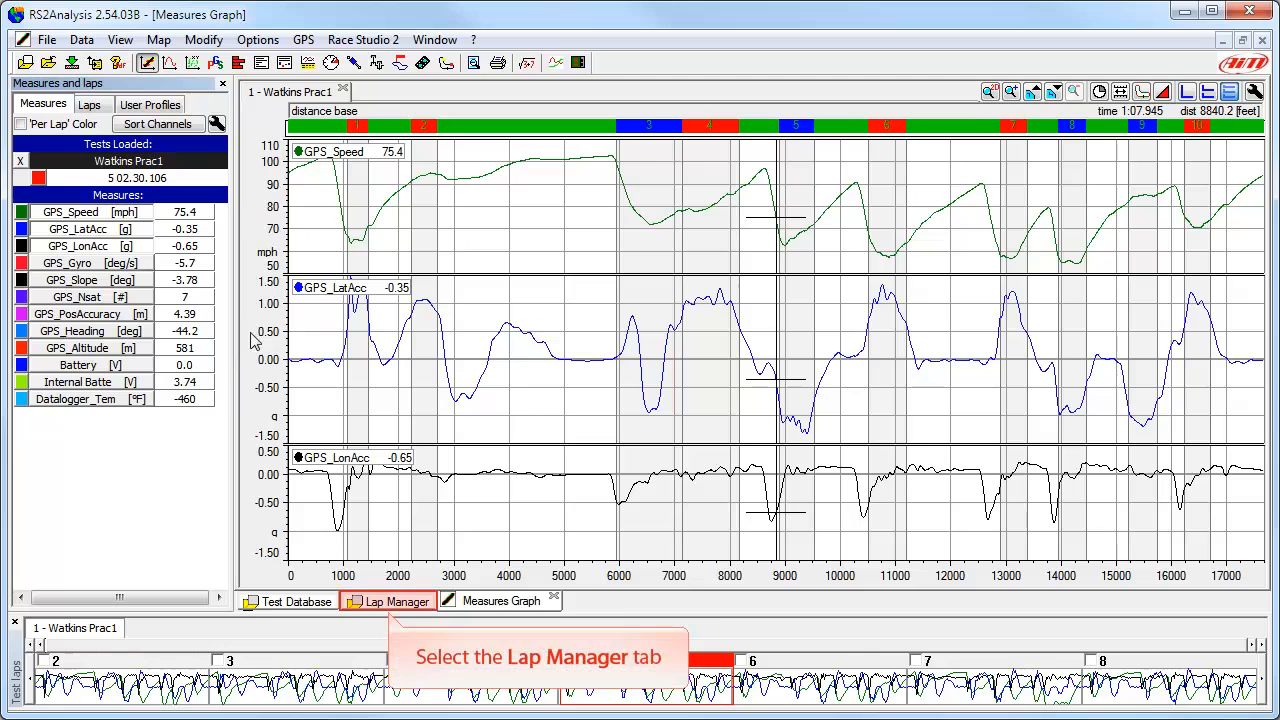
# Step: Look at the Lap Manager and Test Database views, and return to the Measures Graph
pyautogui.click(396, 602)
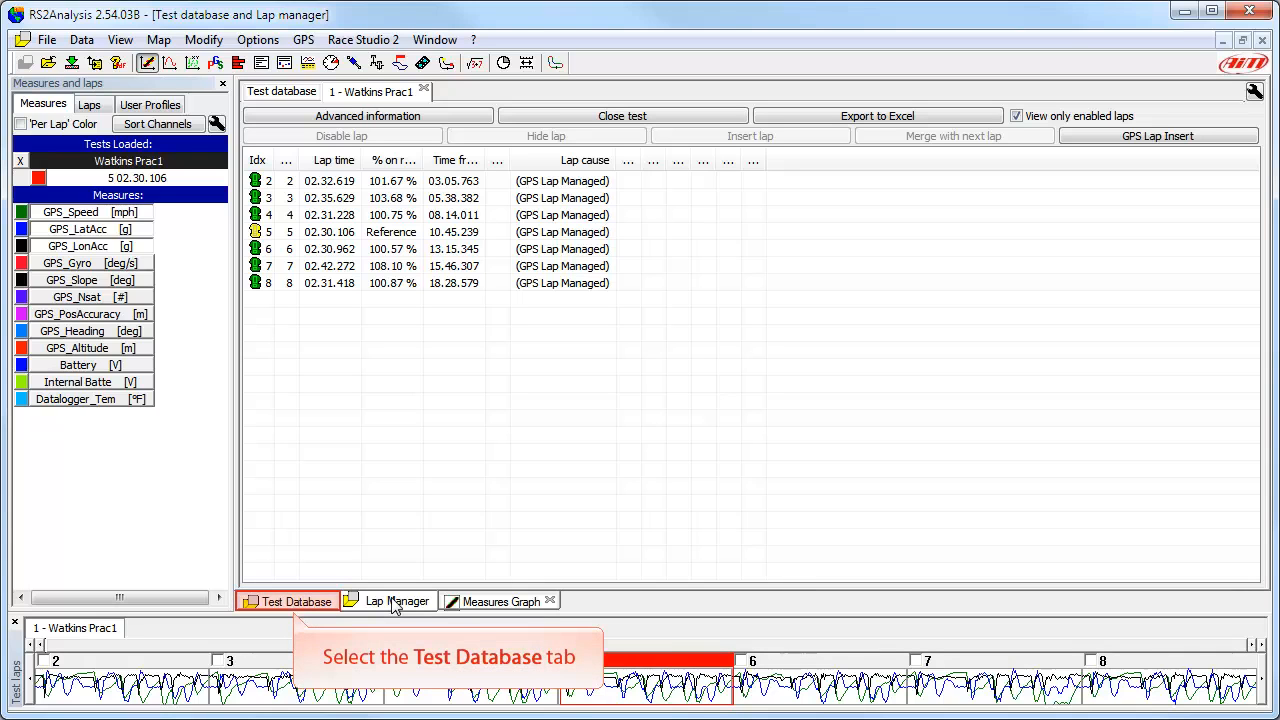
pyautogui.click(294, 604)
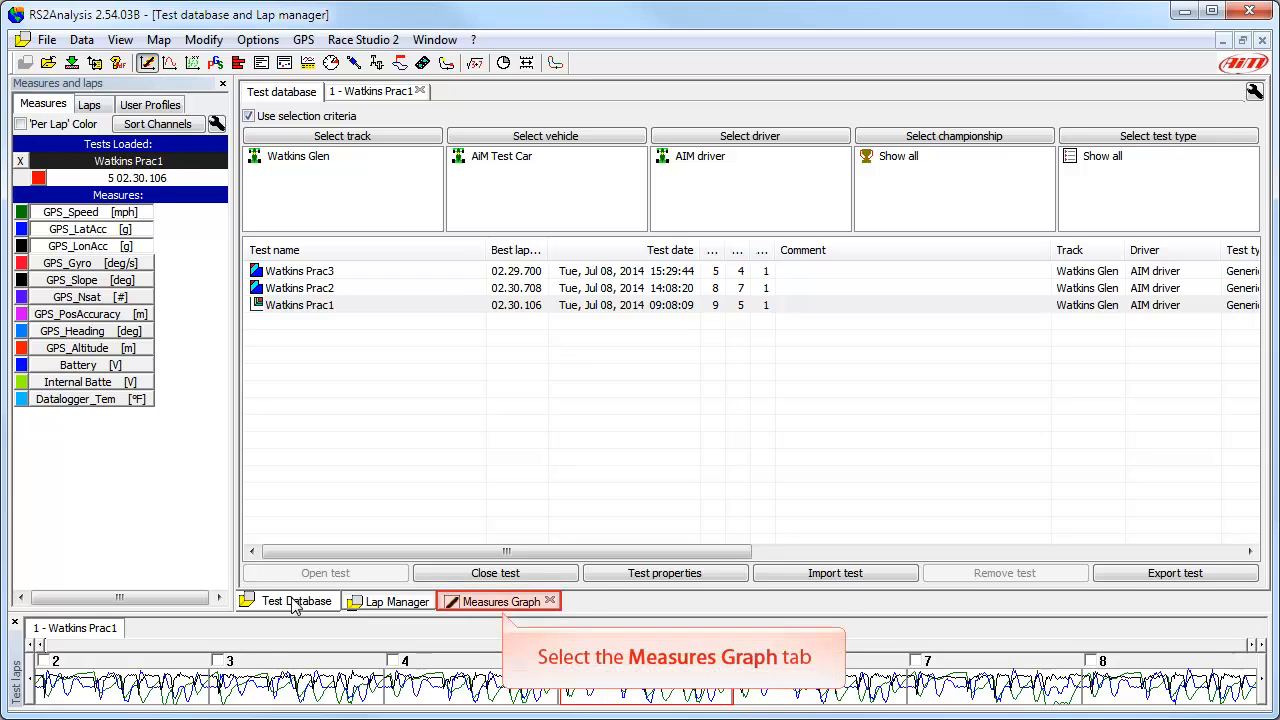
pyautogui.click(497, 602)
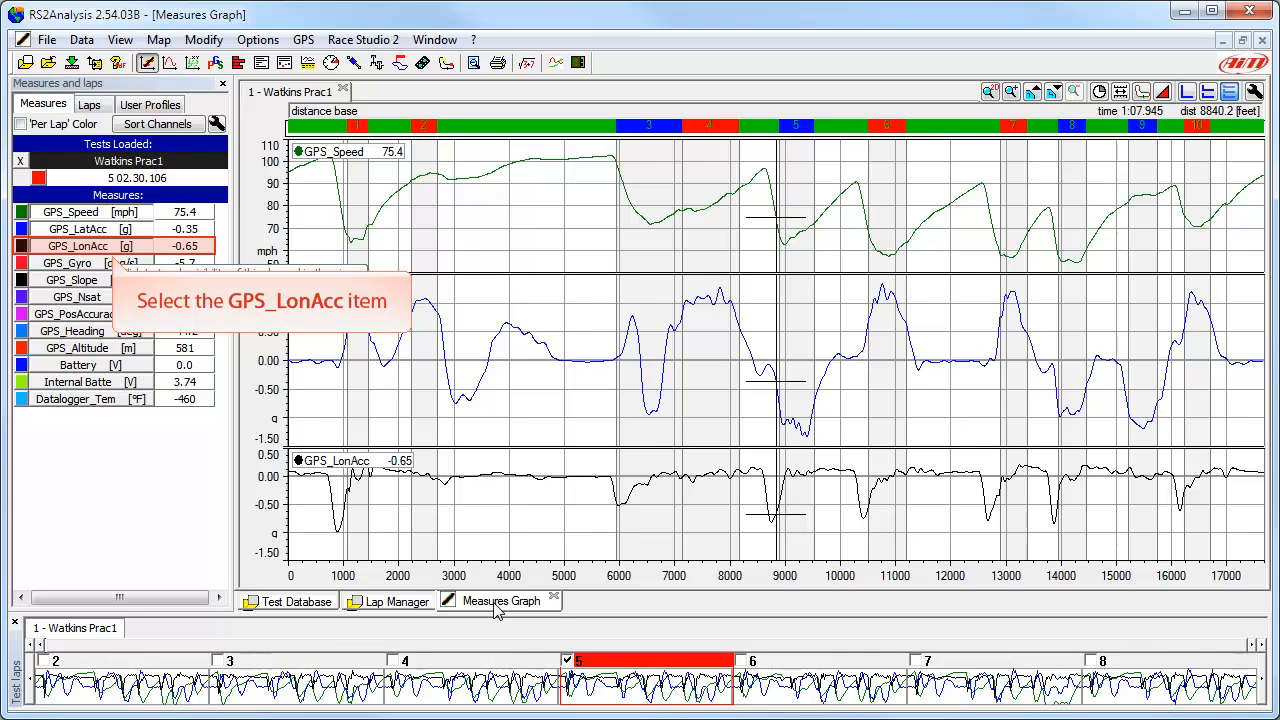
# Step: Hide the GPS_LonAcc and GPS_LatAcc channels from the measures graph and show both again
pyautogui.click(118, 248)
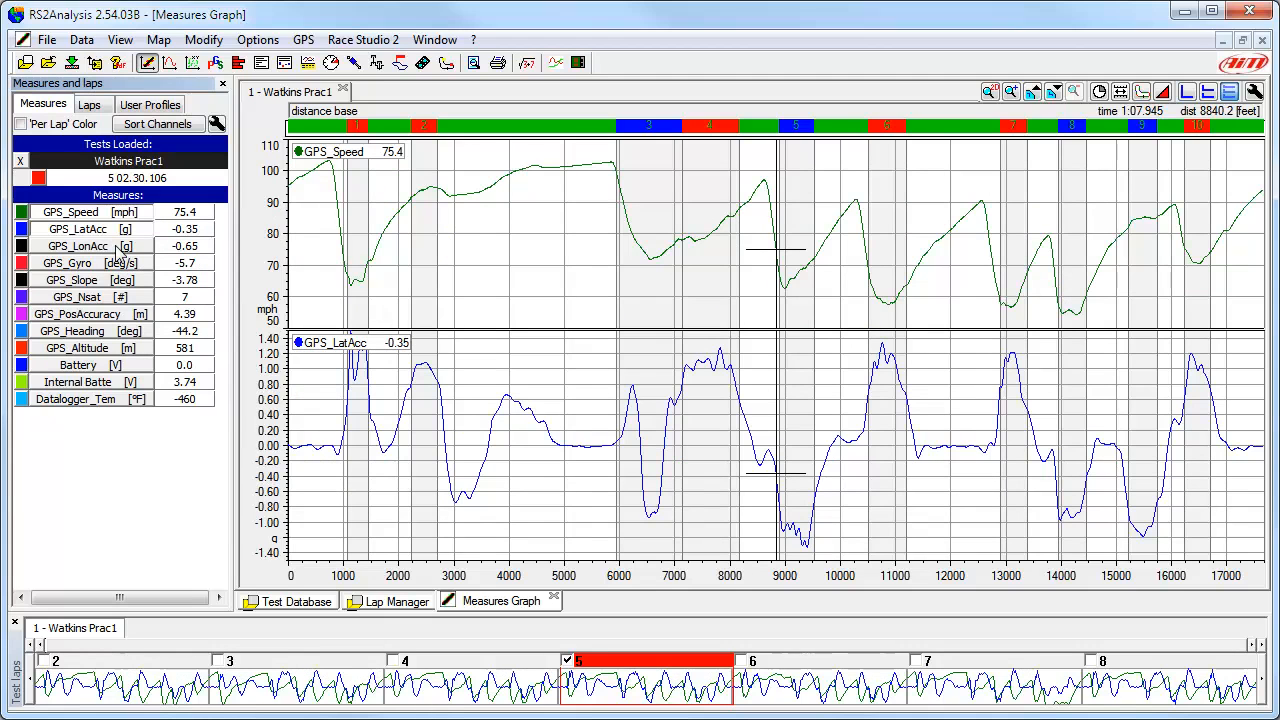
pyautogui.click(110, 234)
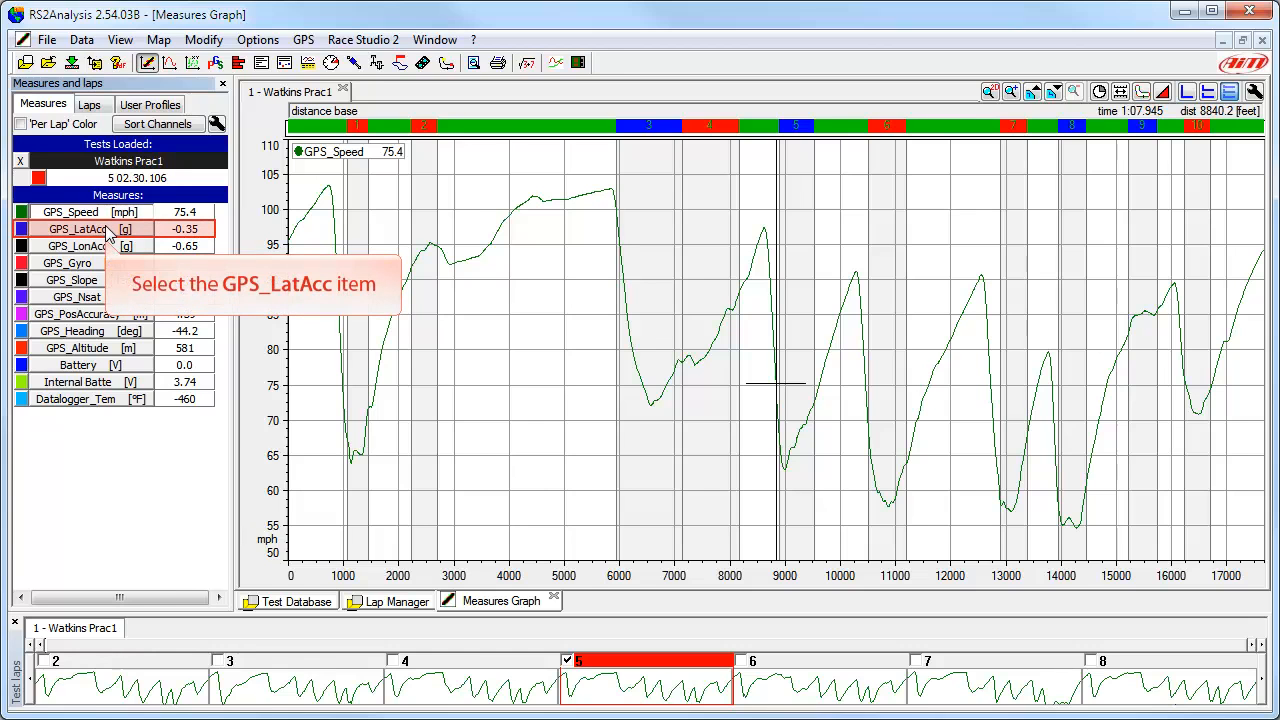
pyautogui.click(108, 232)
pyautogui.click(108, 232)
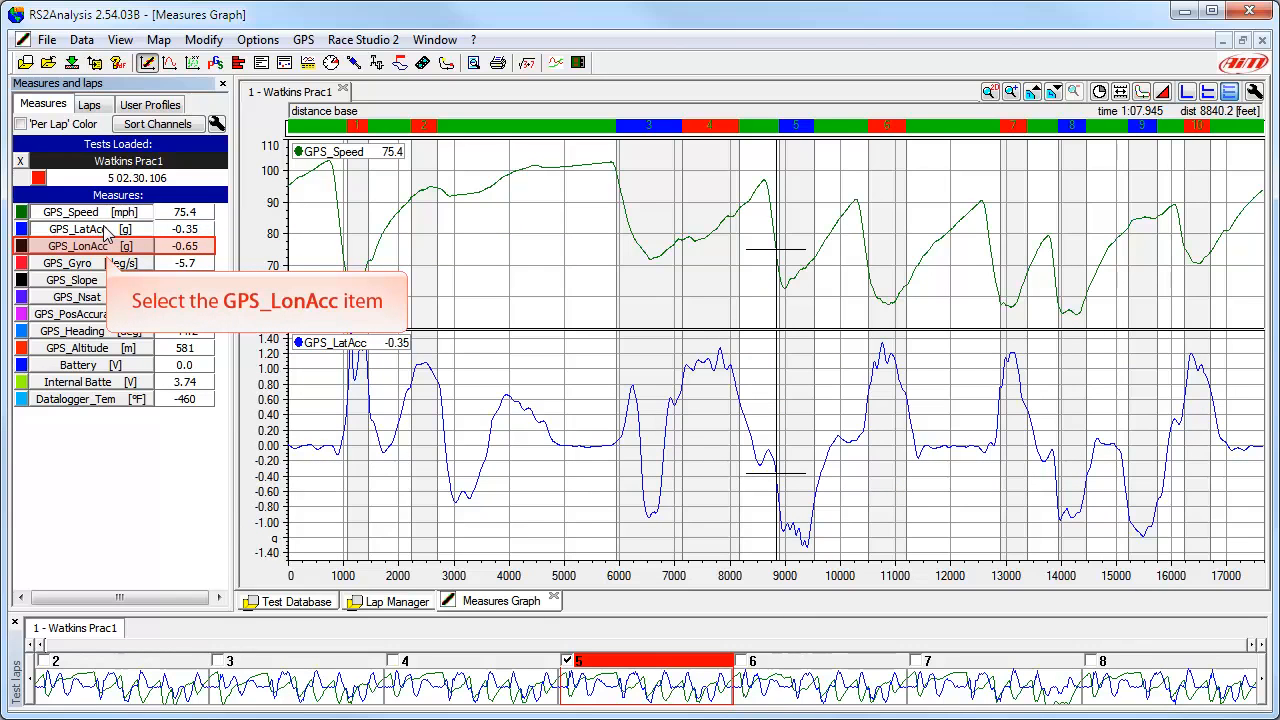
pyautogui.click(107, 249)
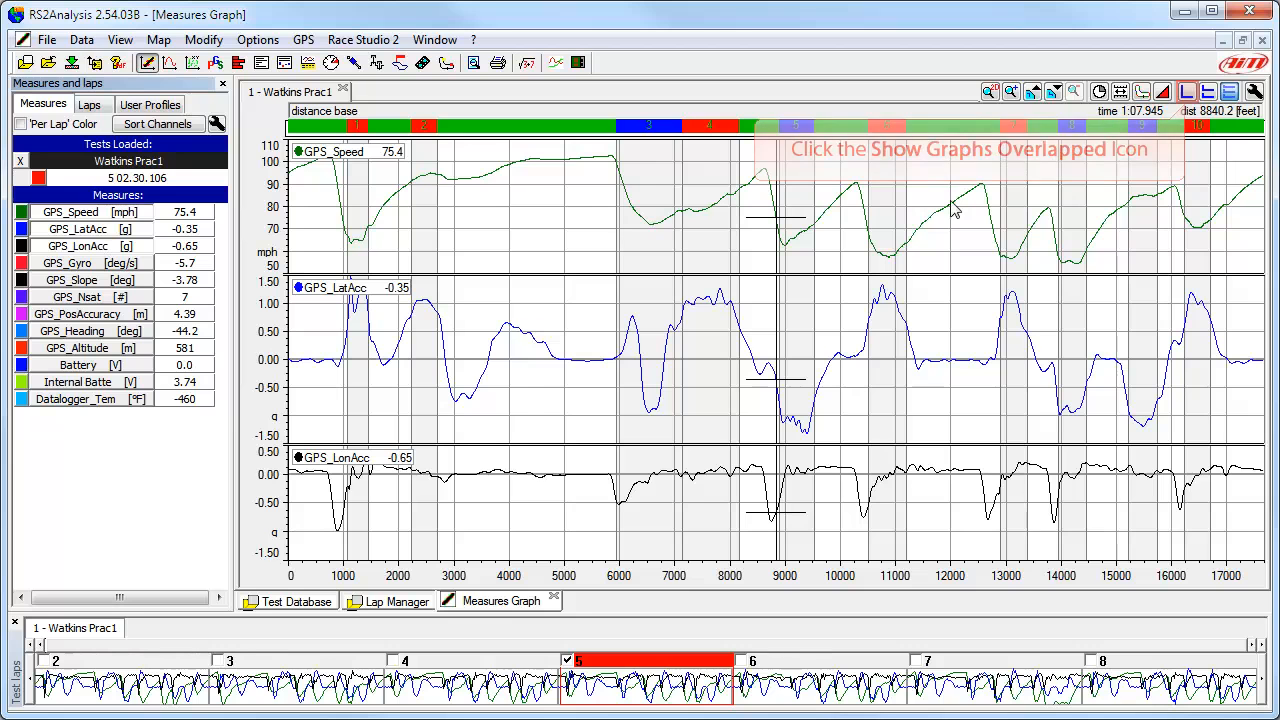
# Step: Display the three channels as overlapped graphs and change the layout to mixed graphs
pyautogui.click(1187, 92)
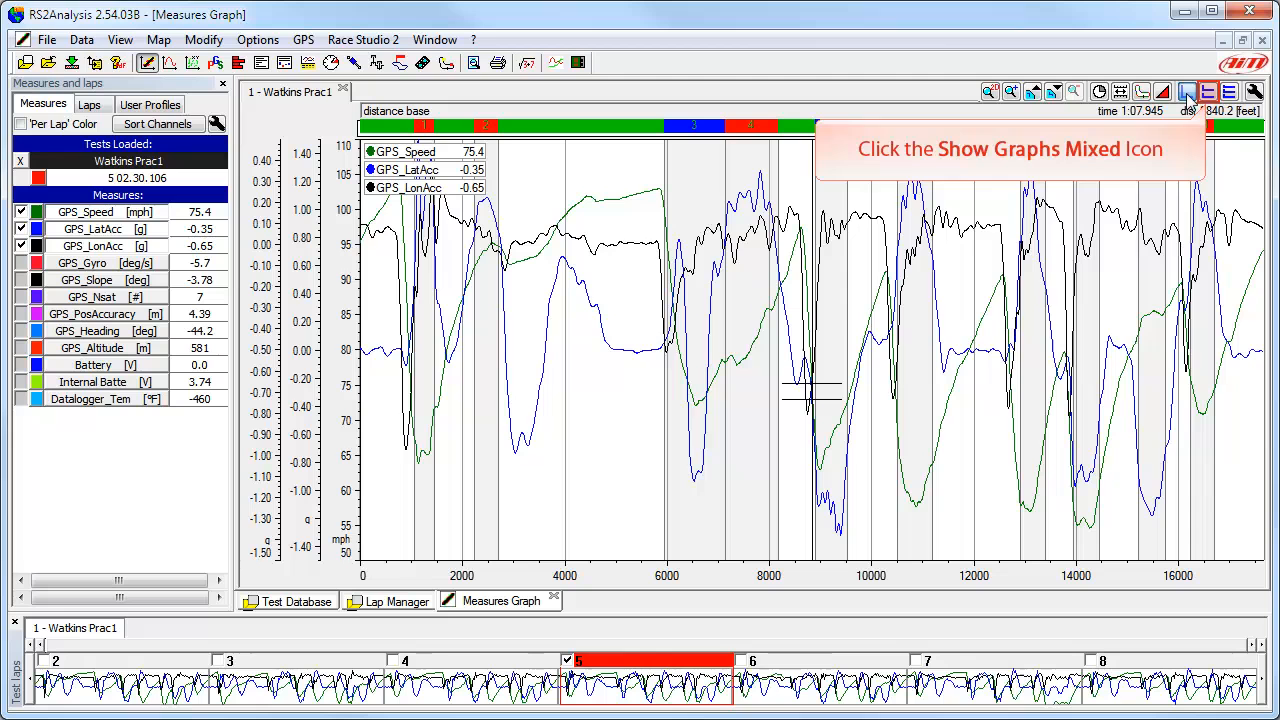
pyautogui.click(1208, 93)
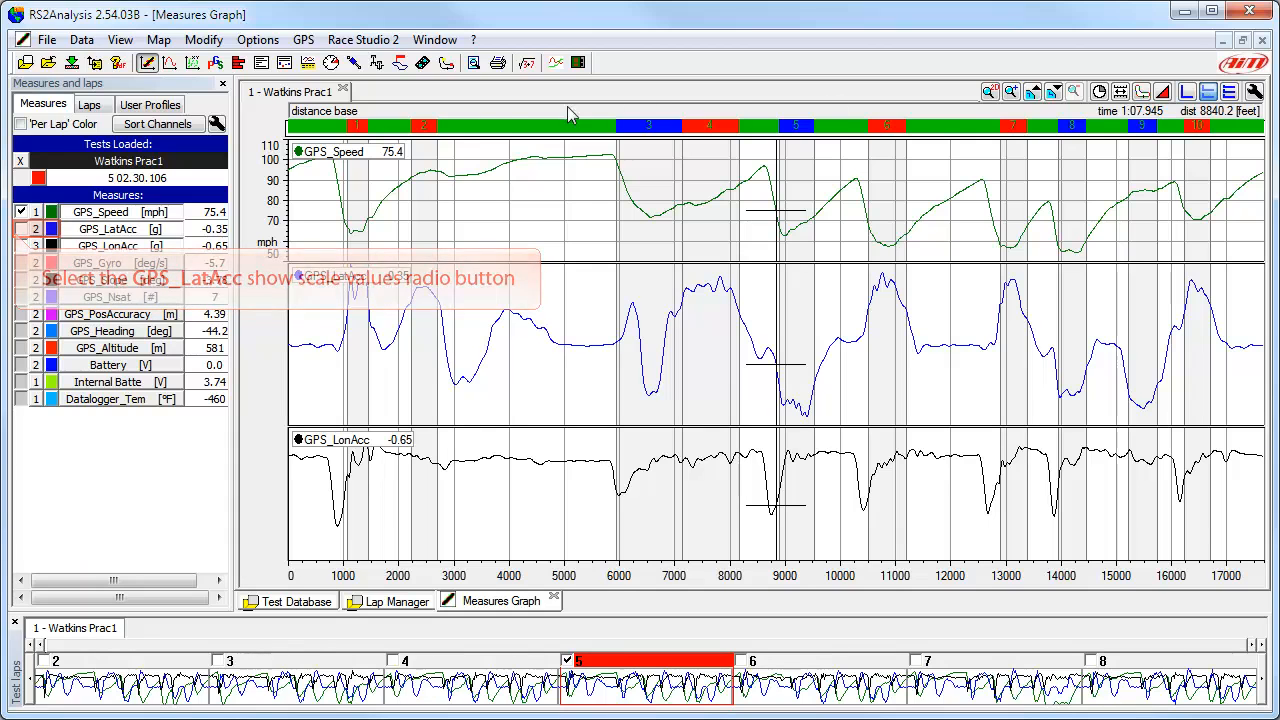
# Step: Show the scales for GPS_LatAcc and GPS_LonAcc, and move GPS_LonAcc into graph position 2 with GPS_LatAcc
pyautogui.click(21, 230)
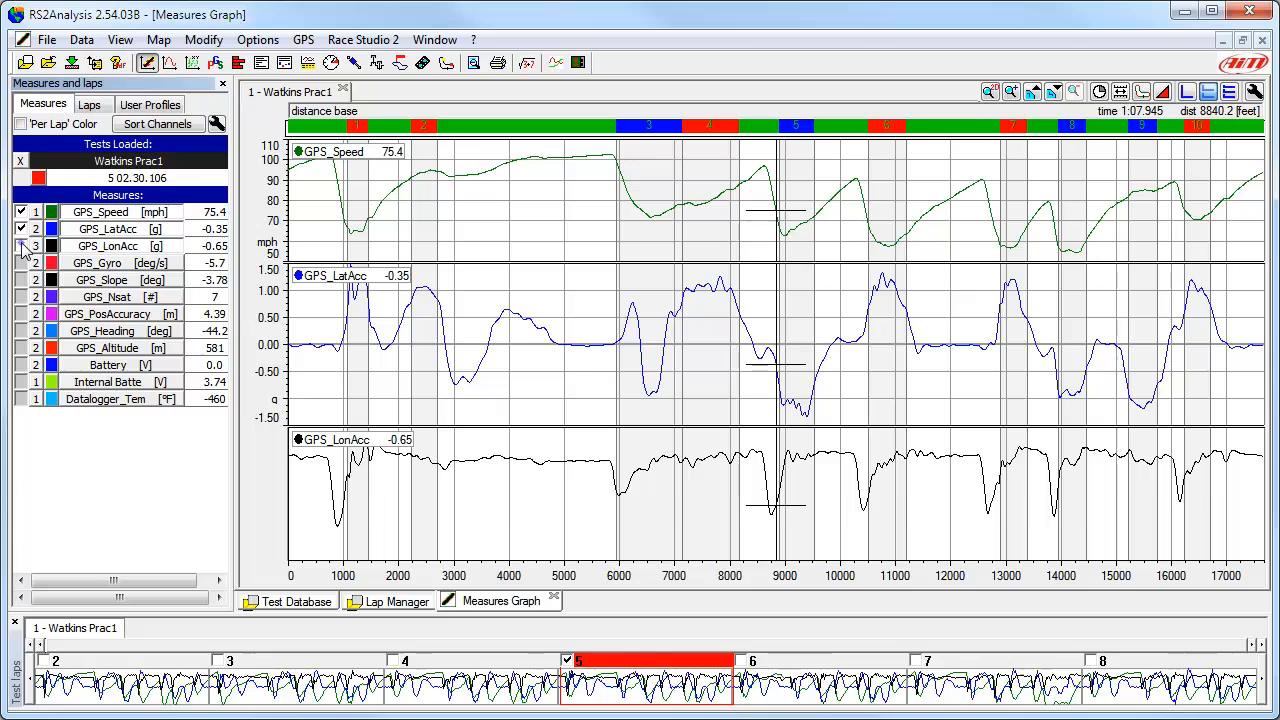
pyautogui.click(21, 245)
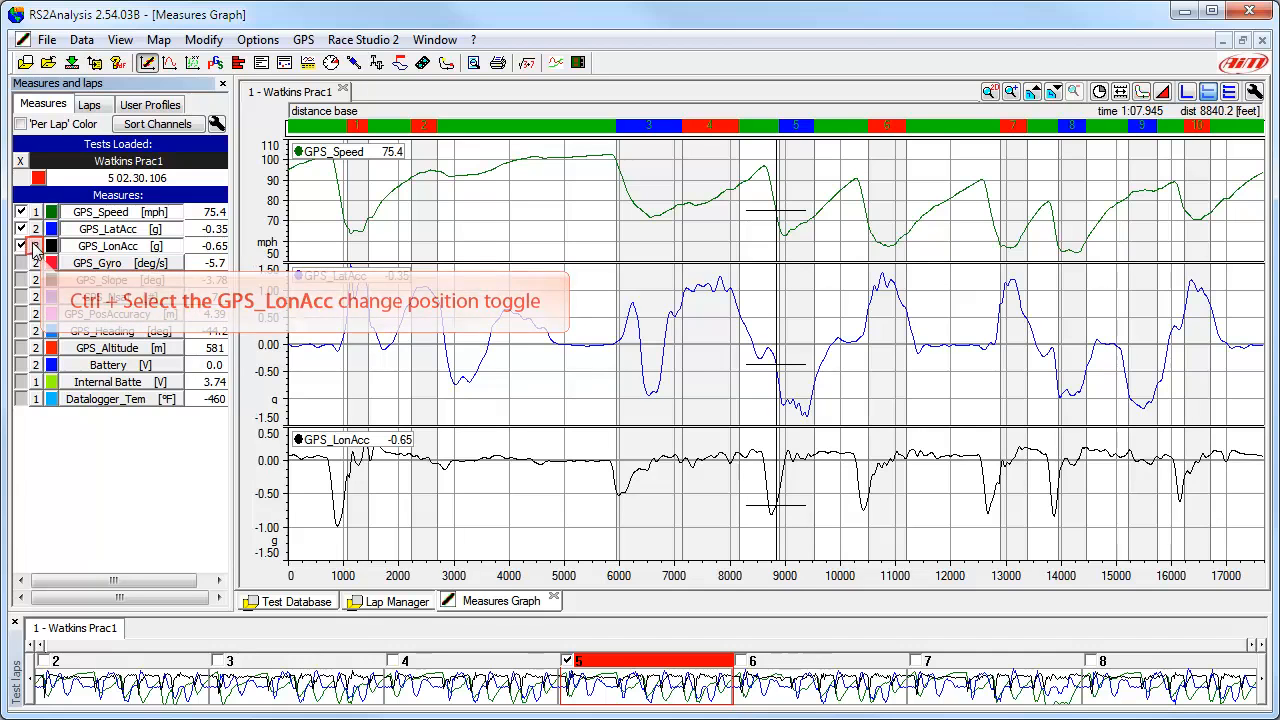
pyautogui.keyDown('ctrl'); pyautogui.click(35, 246); pyautogui.keyUp('ctrl')
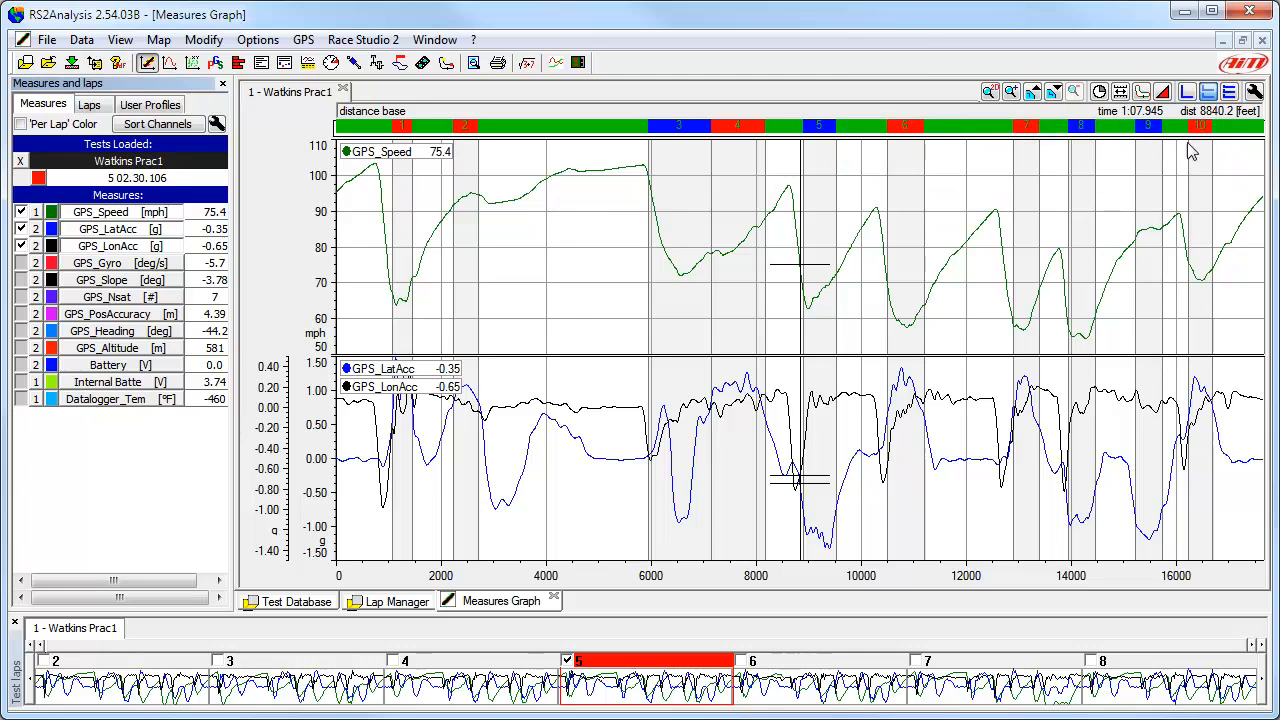
# Step: Display each channel in its own separate graph and plot the data on a time base
pyautogui.click(1229, 92)
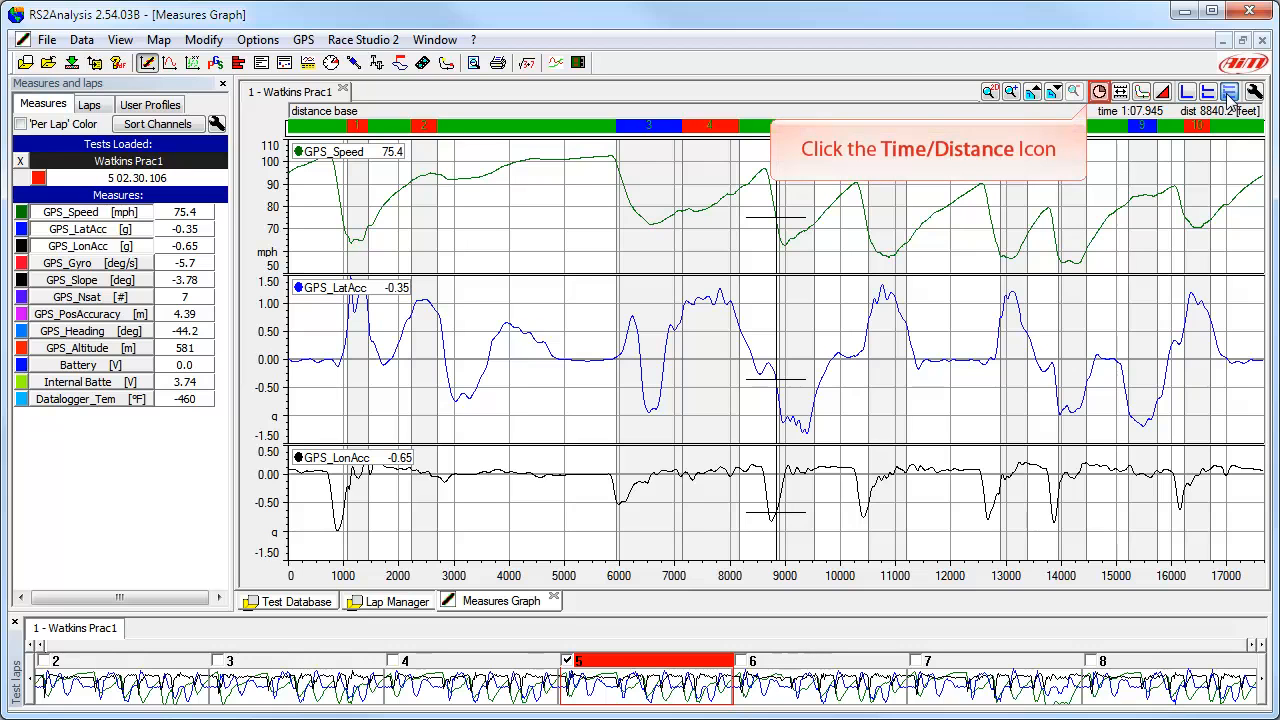
pyautogui.click(1099, 92)
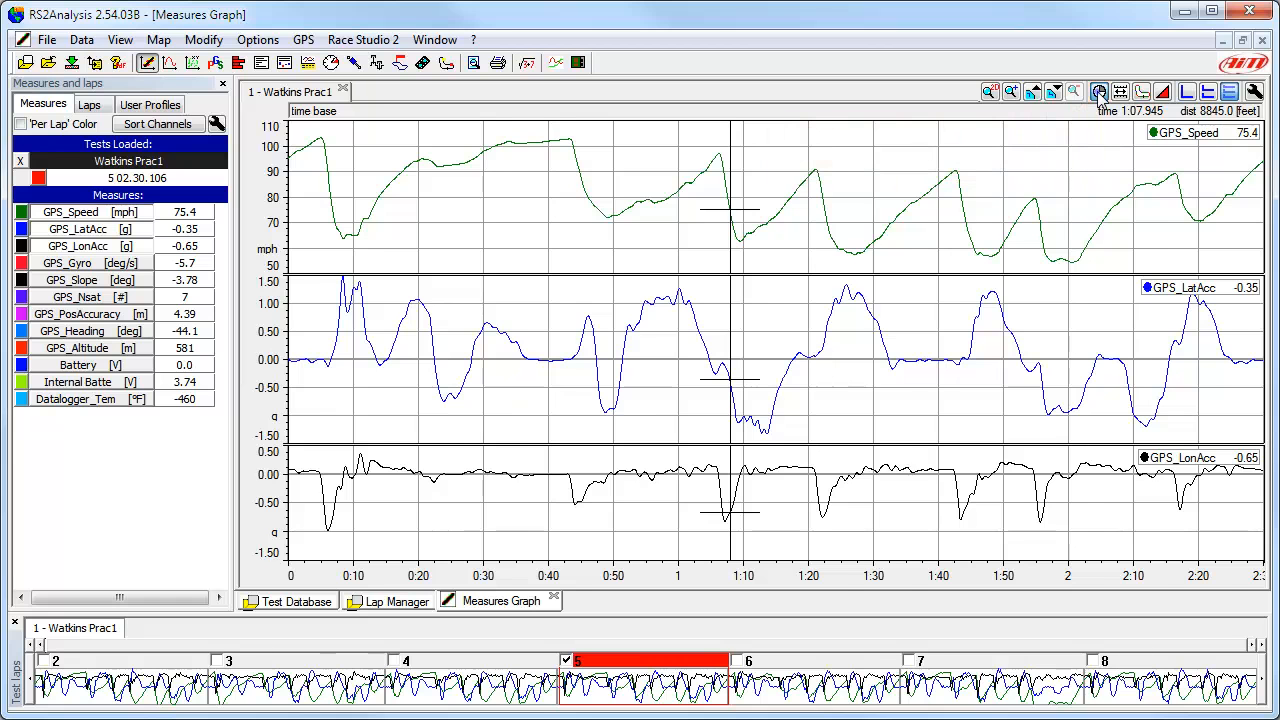
# Step: Plot the data on a distance base and place the cursor at about 5815 feet, just before segment 3
pyautogui.click(1099, 91)
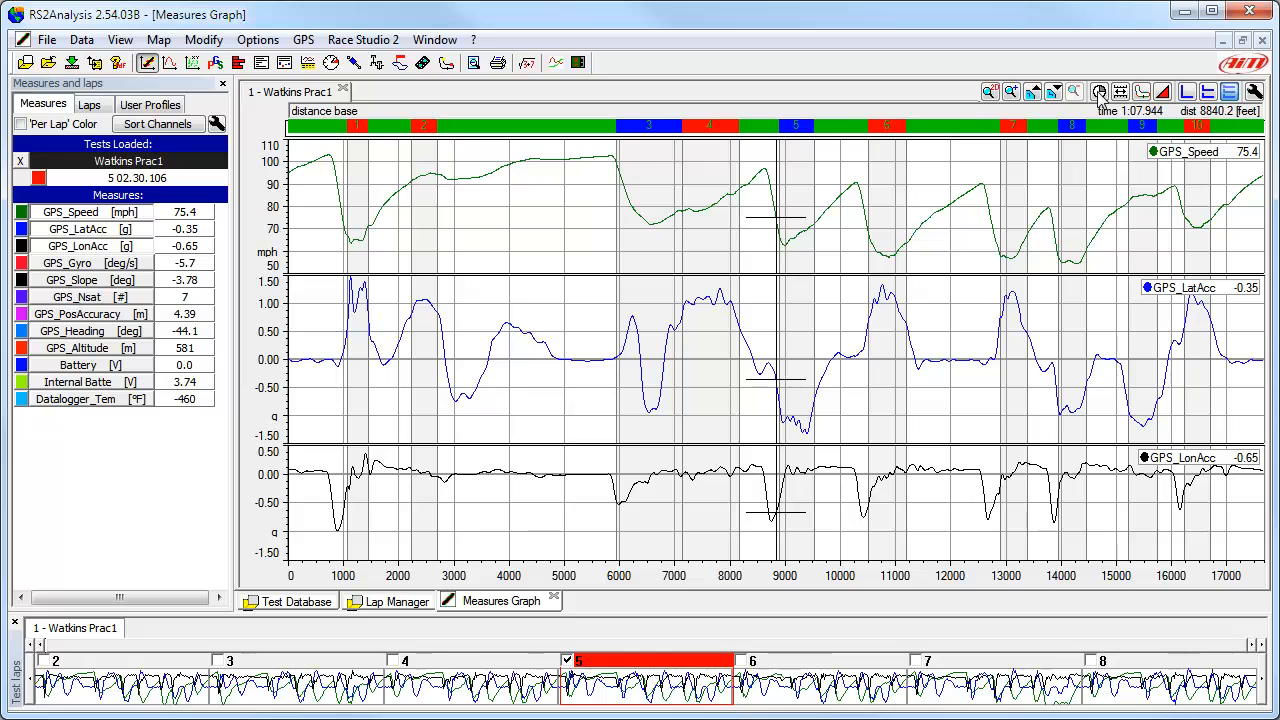
pyautogui.moveTo(572, 178); pyautogui.dragTo(612, 172)
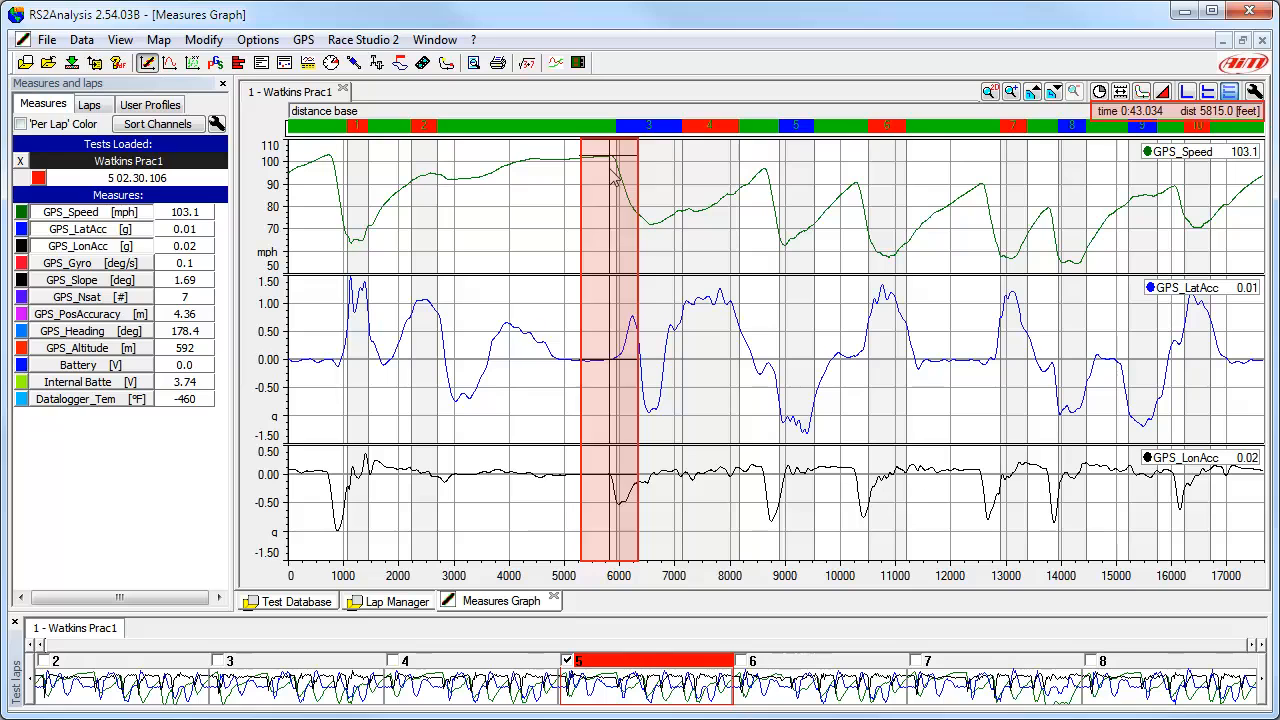
pyautogui.click(614, 175)
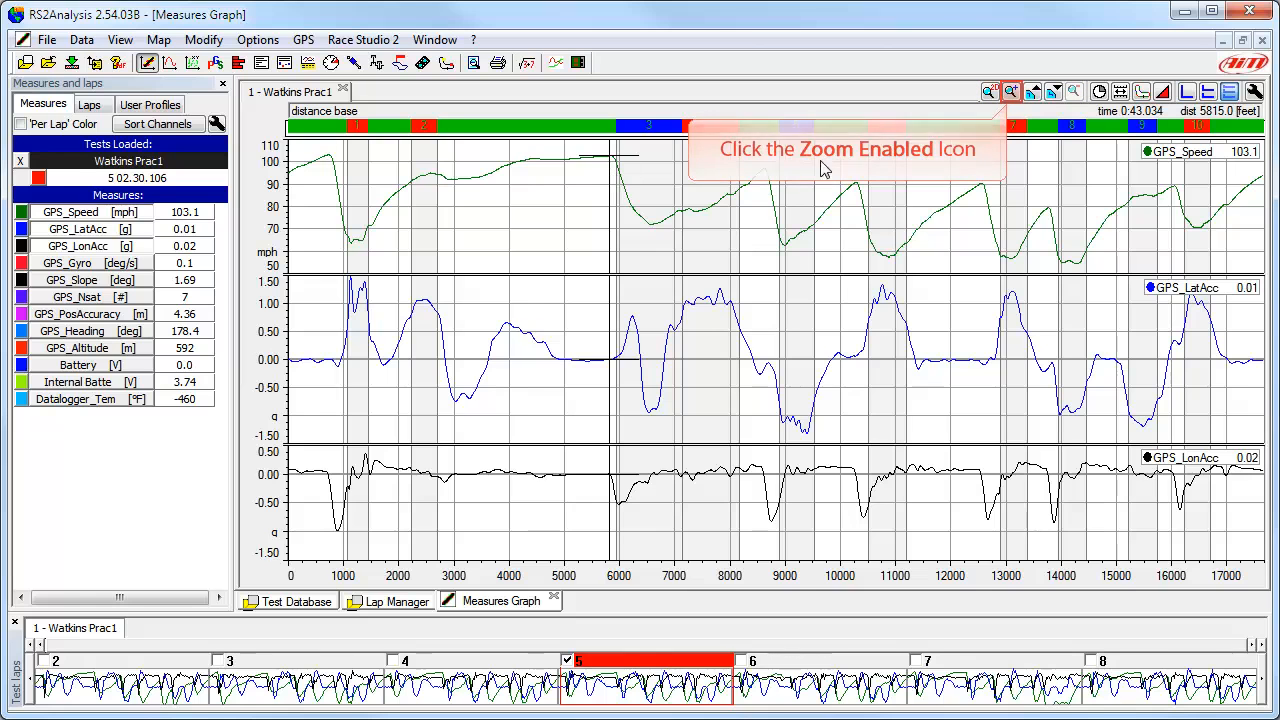
# Step: Zoom the graphs into the stretch from about 5300 to 9200 feet, and restore the one-lap zoom
pyautogui.click(1011, 92)
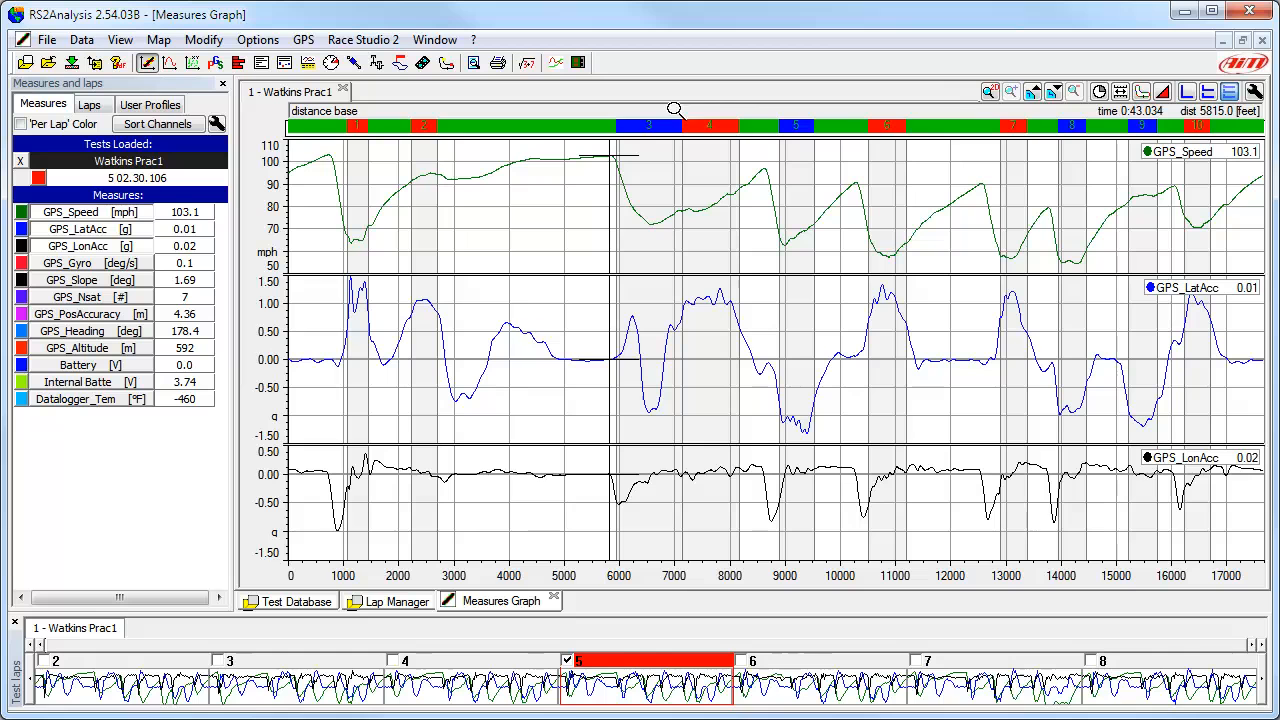
pyautogui.moveTo(580, 154); pyautogui.dragTo(803, 170)
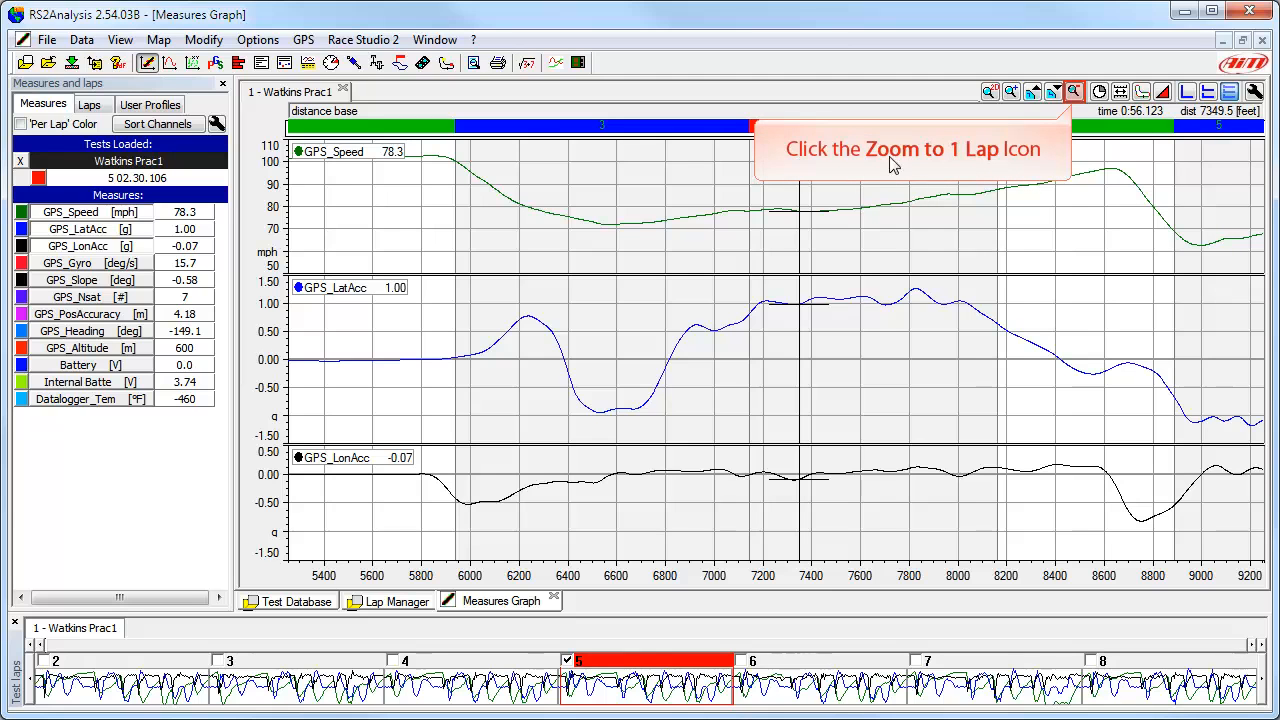
pyautogui.click(1075, 92)
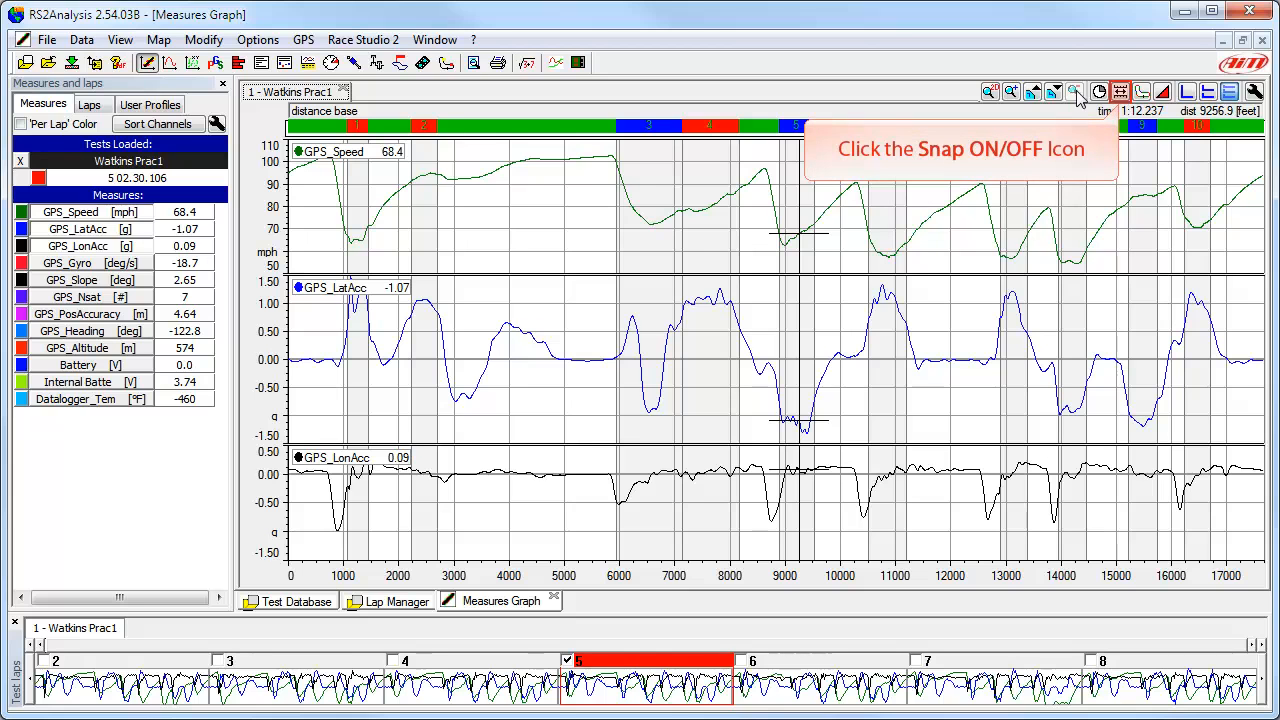
# Step: Turn off lap snapping and slide the graphs along the distance axis so the end of the preceding lap and lap 4's start share the view
pyautogui.click(1120, 92)
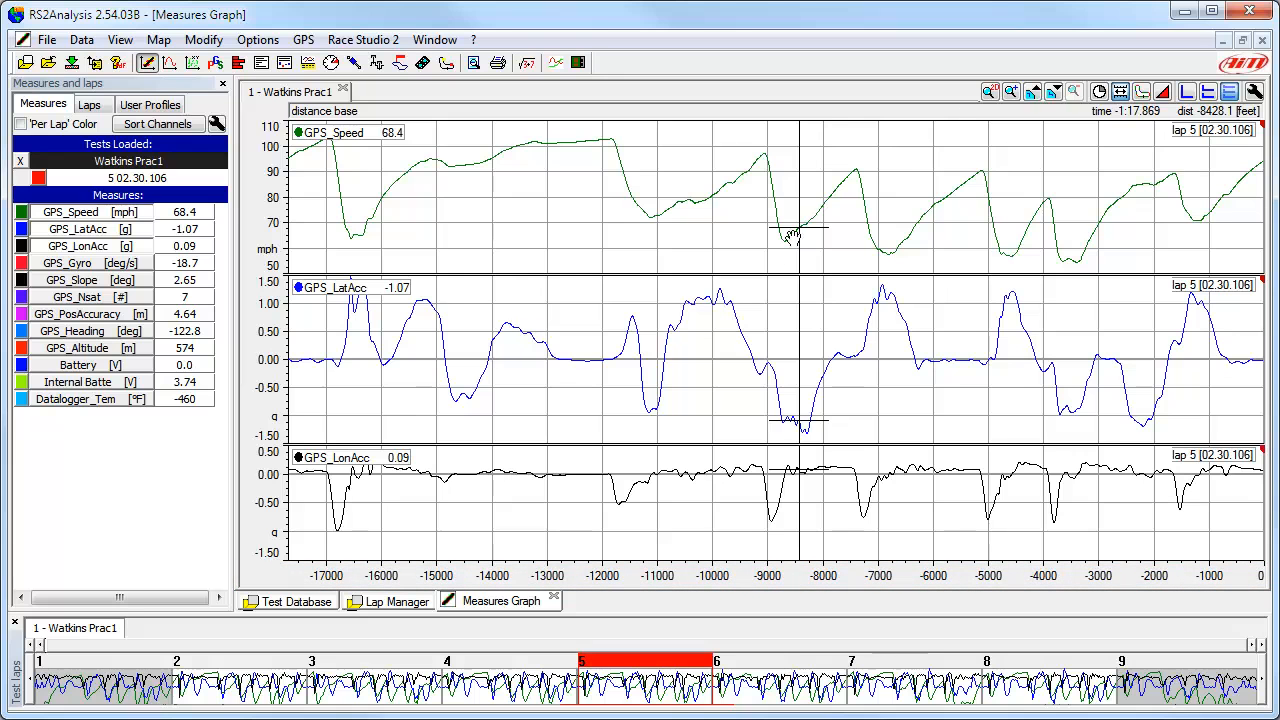
pyautogui.click(730, 577)
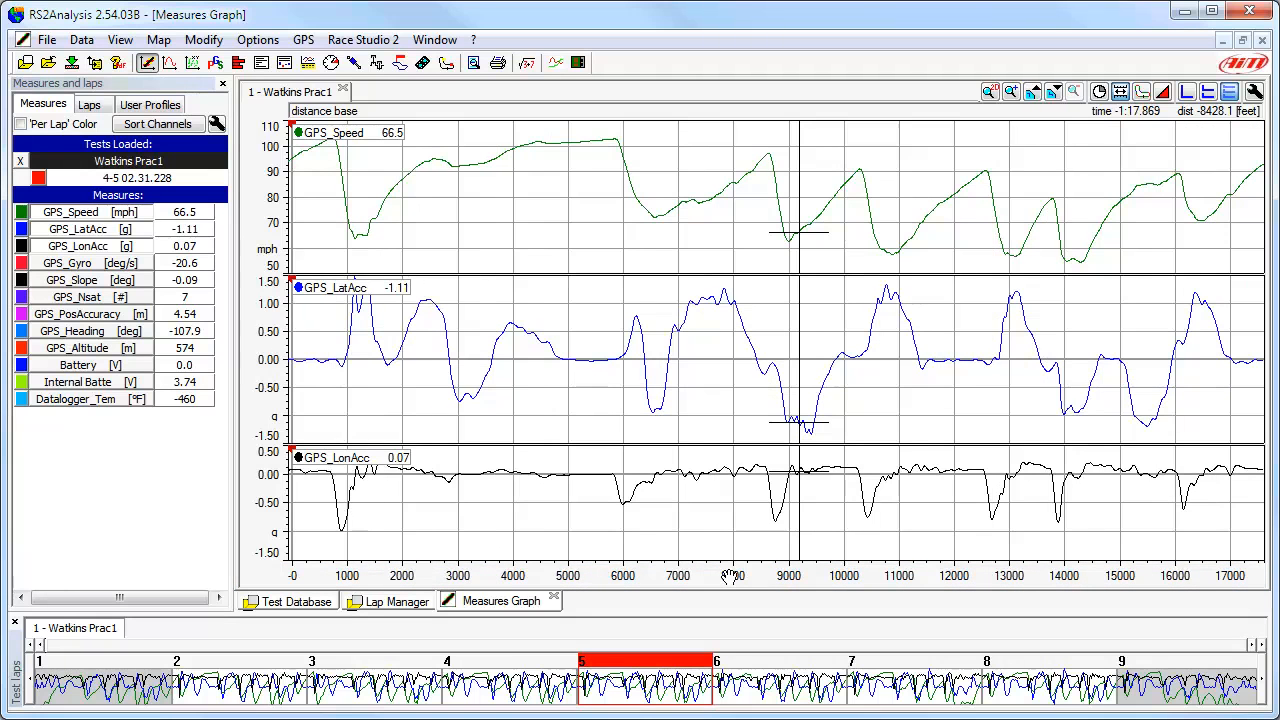
pyautogui.moveTo(730, 577); pyautogui.dragTo(1017, 586)
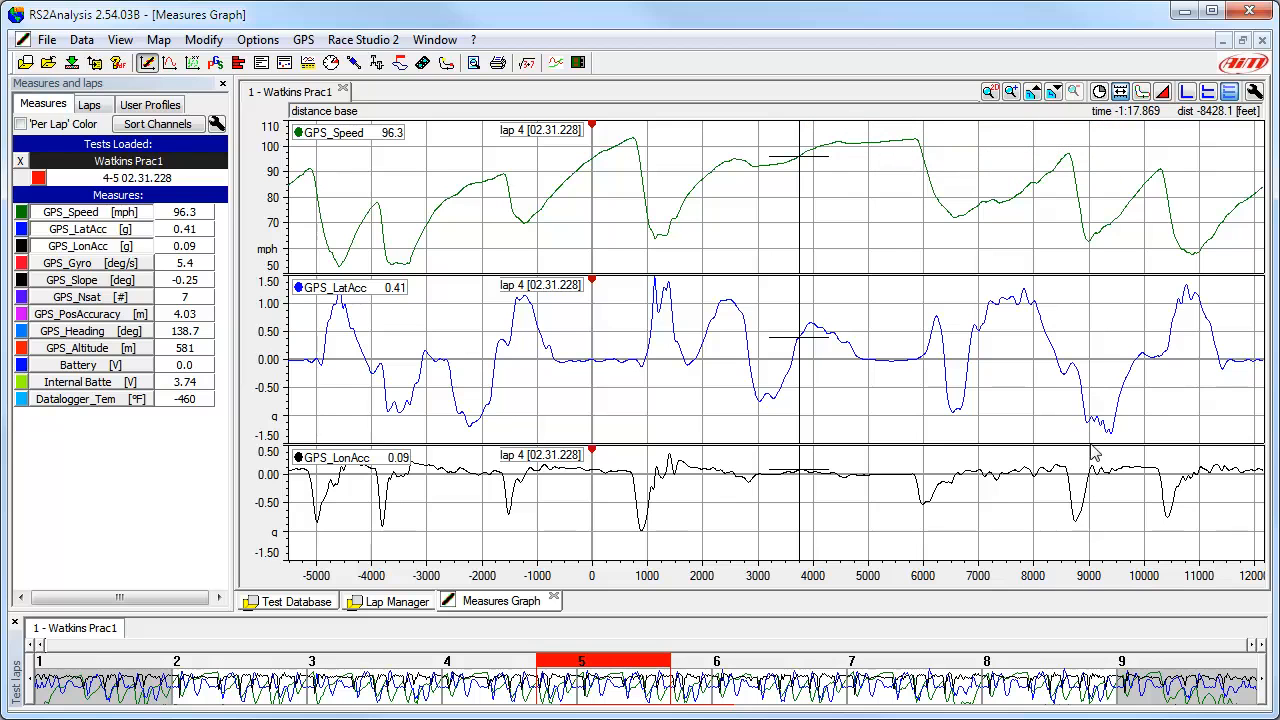
# Step: Turn lap snapping back on and show the best lap in the graphs
pyautogui.click(1119, 93)
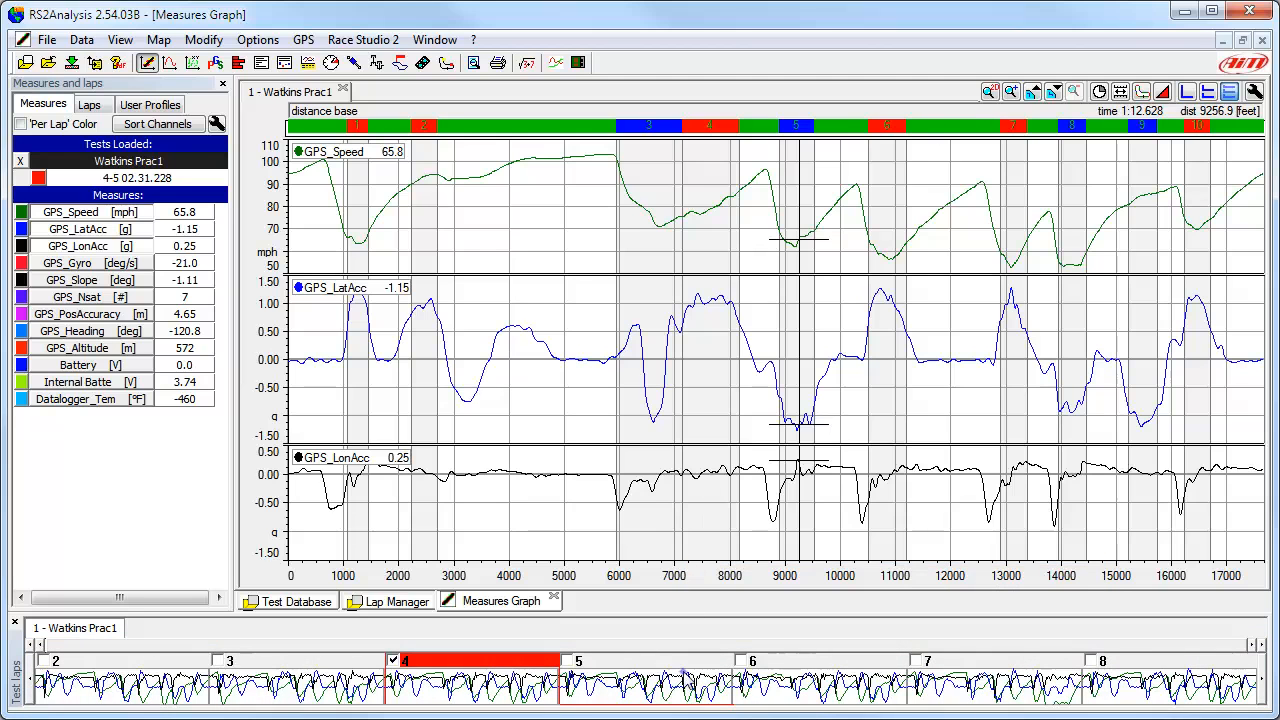
pyautogui.rightClick(685, 673)
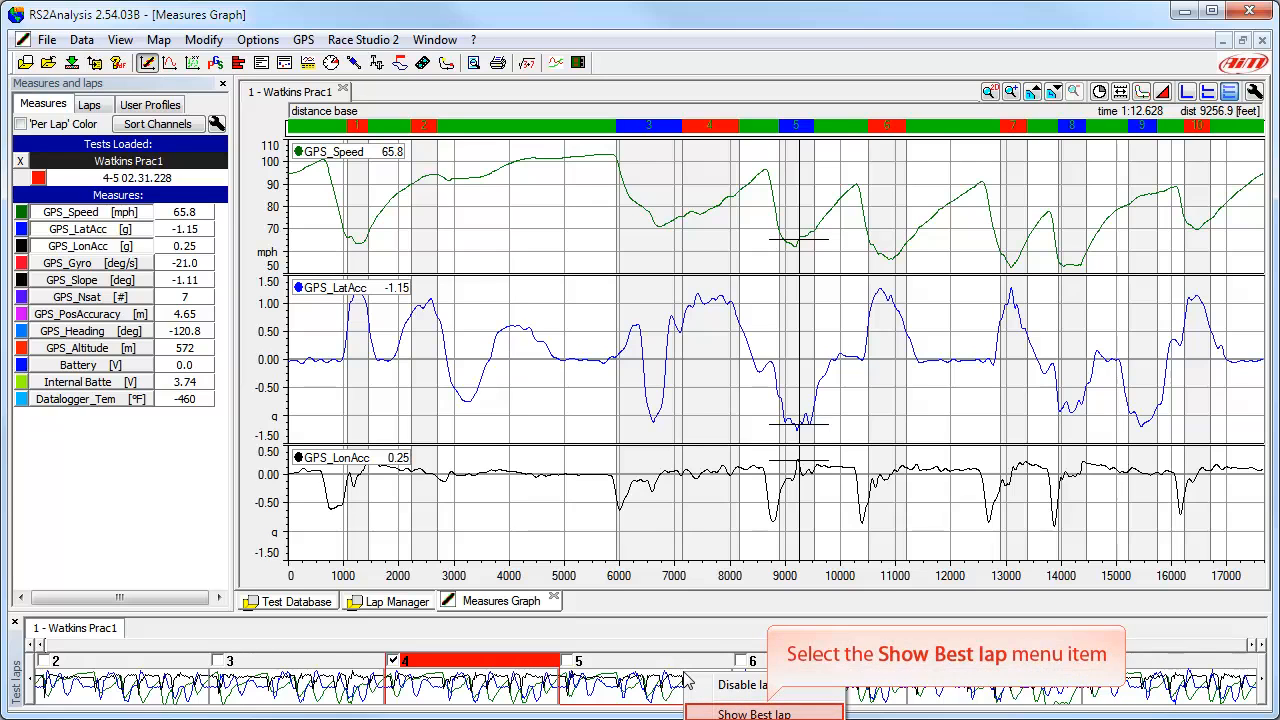
pyautogui.click(754, 714)
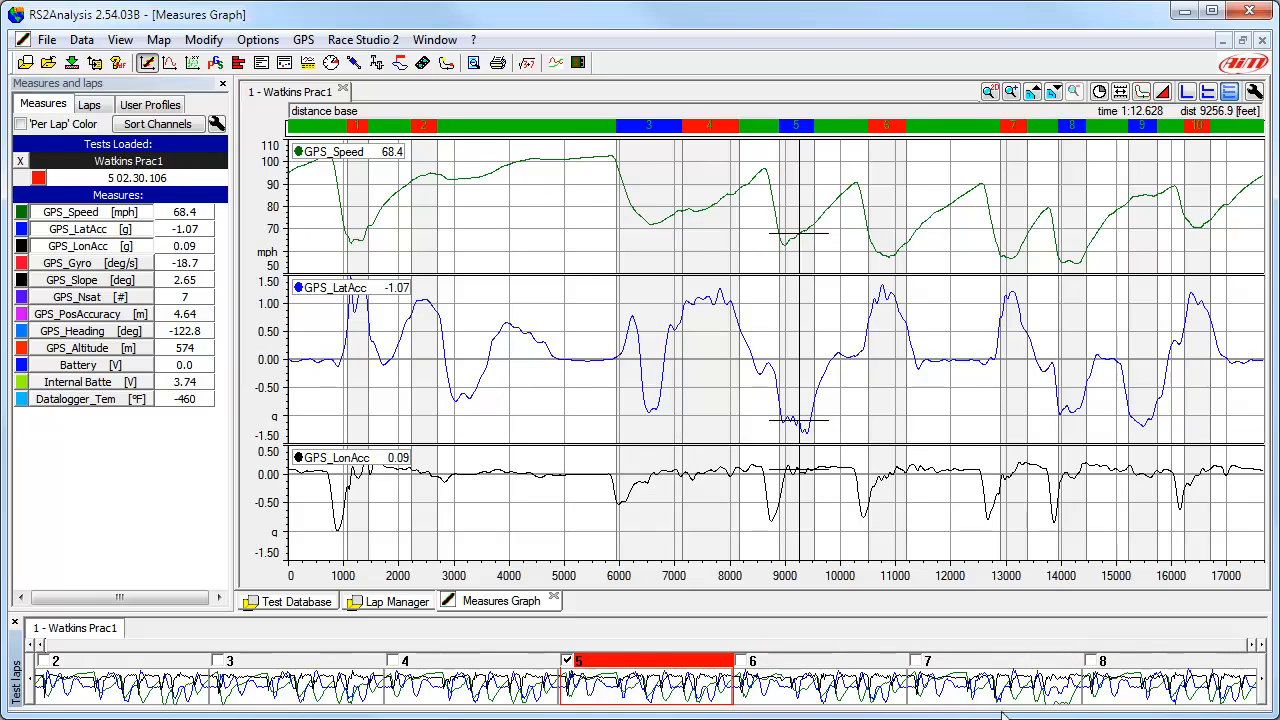